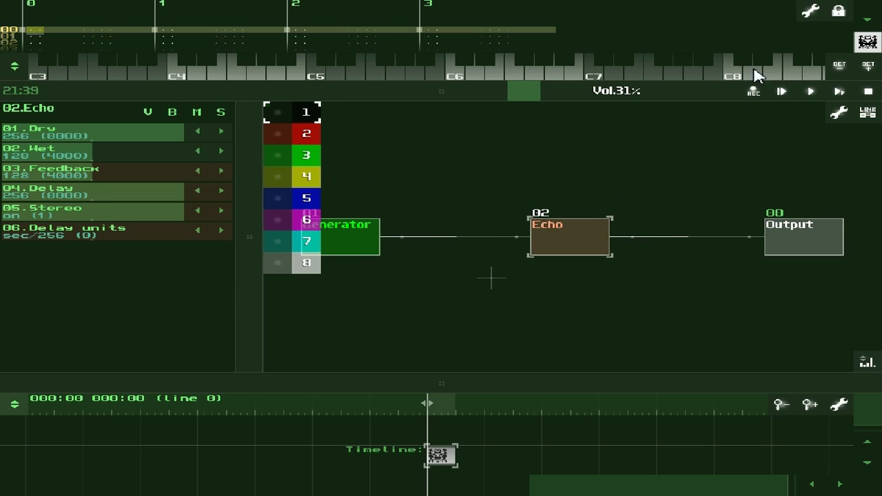
Review the preference pages and keep Line 1/2 (M-Audio Ozone) as the audio input device
{"action": "left_click", "coordinate": [867, 42]}
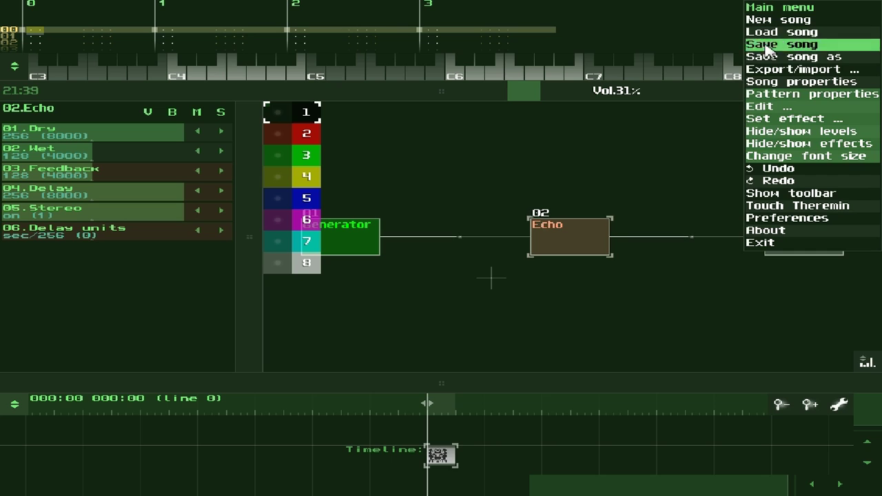
{"action": "left_click", "coordinate": [794, 219]}
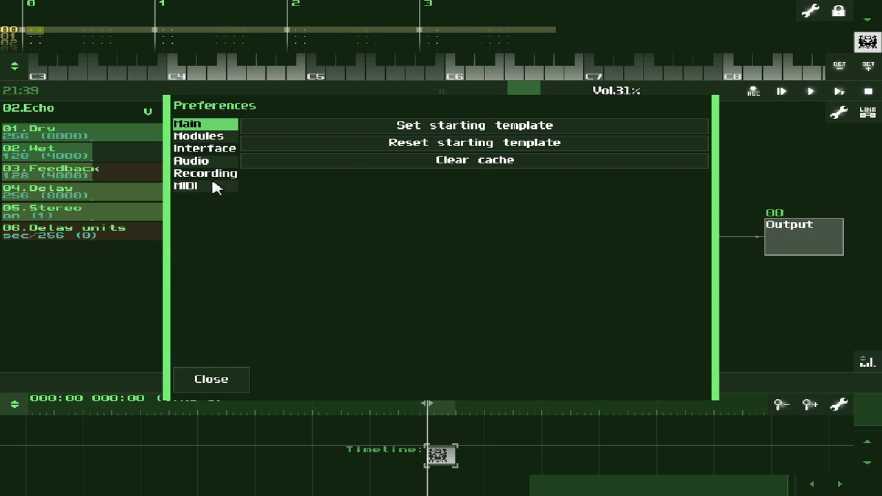
{"action": "left_click", "coordinate": [210, 135]}
{"action": "left_click", "coordinate": [208, 148]}
{"action": "left_click", "coordinate": [208, 160]}
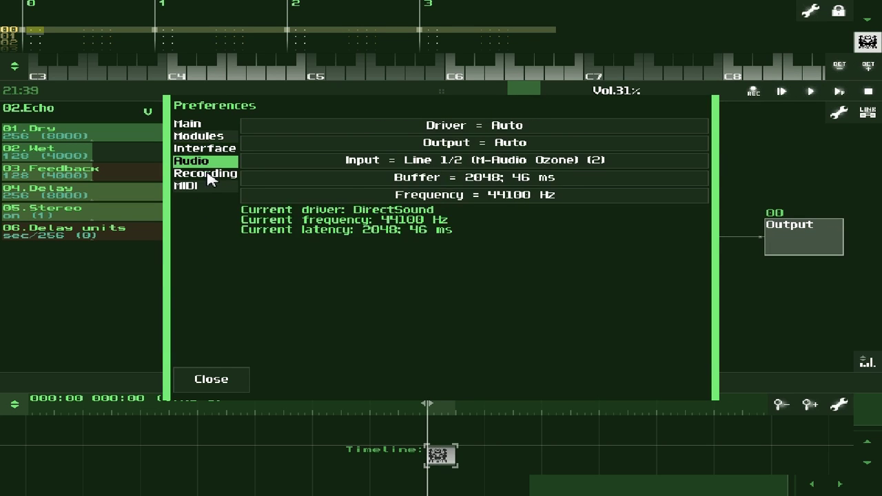
{"action": "left_click", "coordinate": [209, 185]}
{"action": "left_click", "coordinate": [212, 150]}
{"action": "left_click", "coordinate": [214, 161]}
{"action": "left_click", "coordinate": [216, 175]}
{"action": "left_click", "coordinate": [212, 164]}
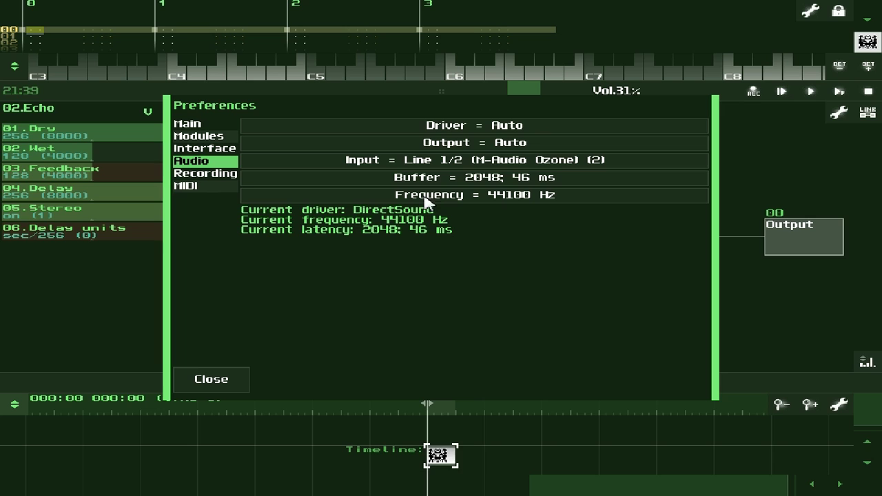
{"action": "left_click", "coordinate": [571, 165]}
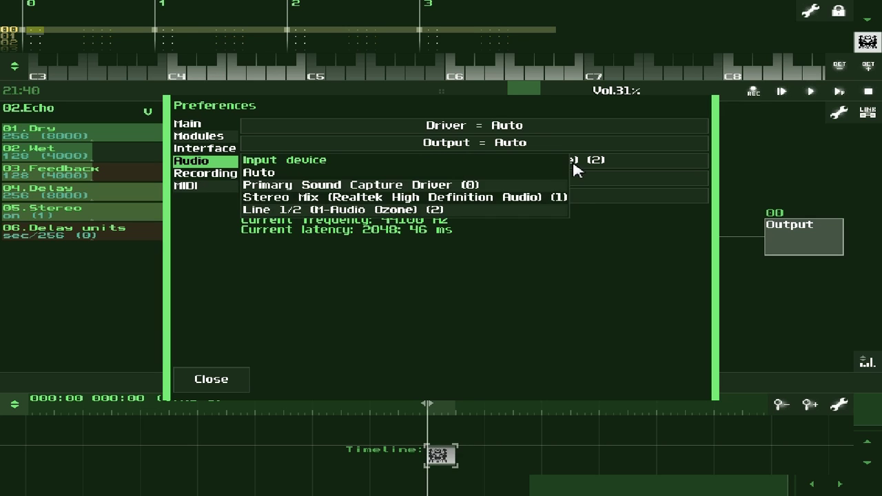
{"action": "left_click", "coordinate": [435, 209]}
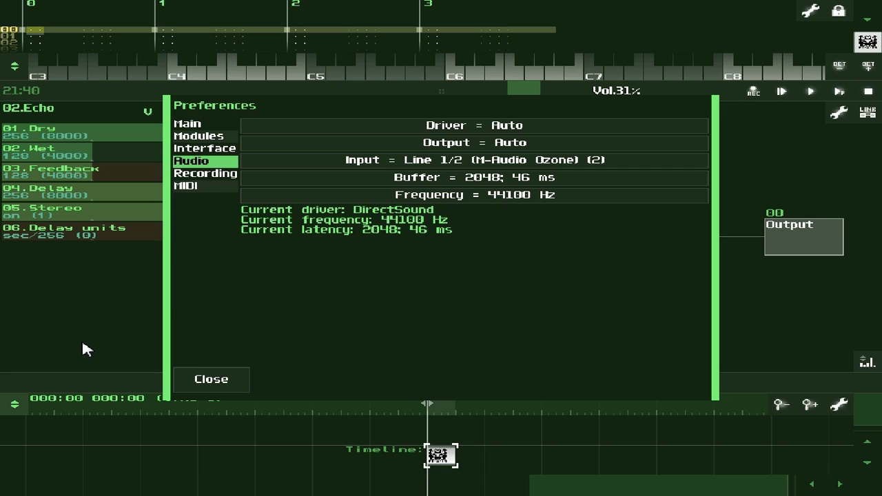
{"action": "left_click", "coordinate": [220, 378]}
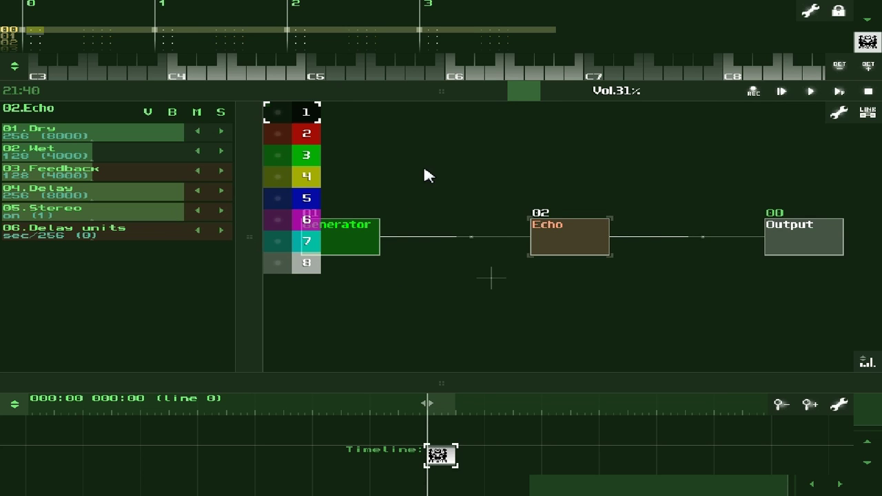
Recheck preferences and select Line 1/2 (M-Audio Ozone) as the audio input device
{"action": "left_click", "coordinate": [867, 41]}
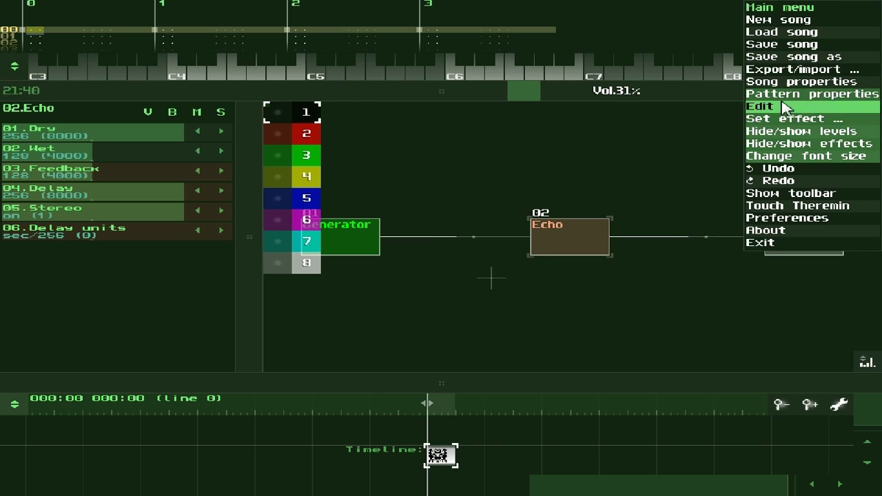
{"action": "left_click", "coordinate": [793, 213]}
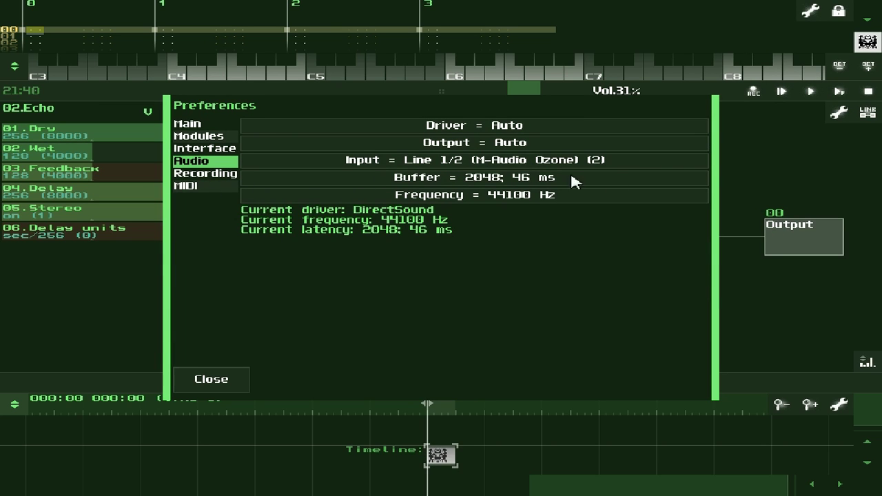
{"action": "left_click", "coordinate": [484, 166]}
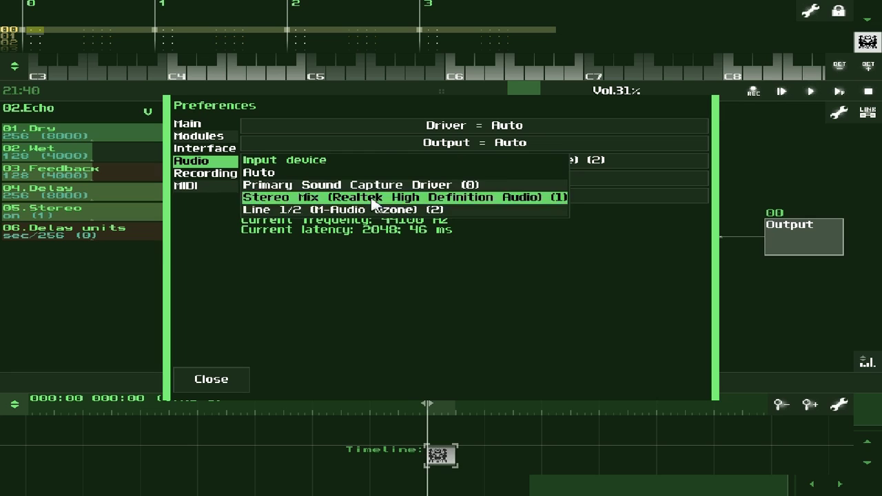
{"action": "left_click", "coordinate": [348, 209]}
{"action": "left_click", "coordinate": [235, 379]}
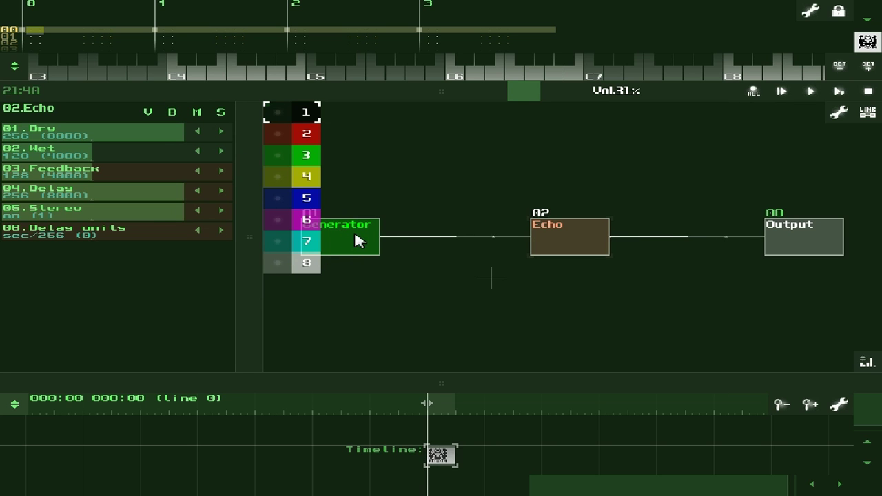
Add an Input module and place it above the existing chain
{"action": "double_click", "coordinate": [369, 205]}
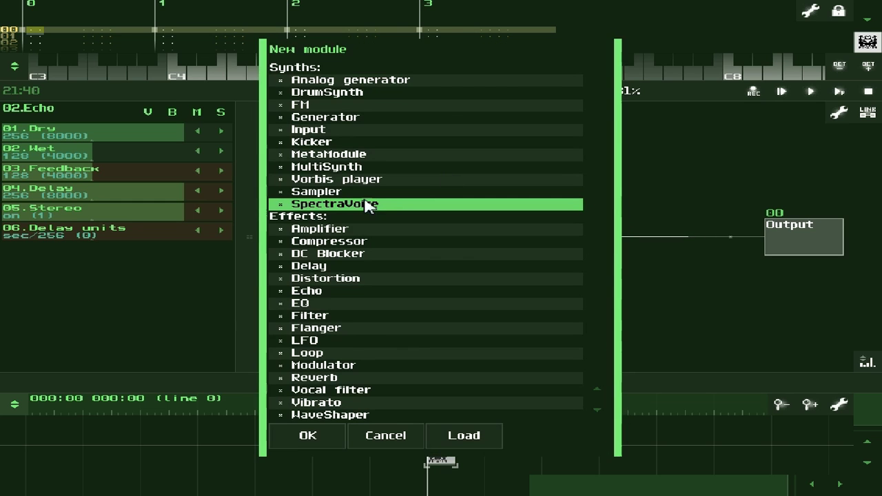
{"action": "left_click", "coordinate": [329, 131]}
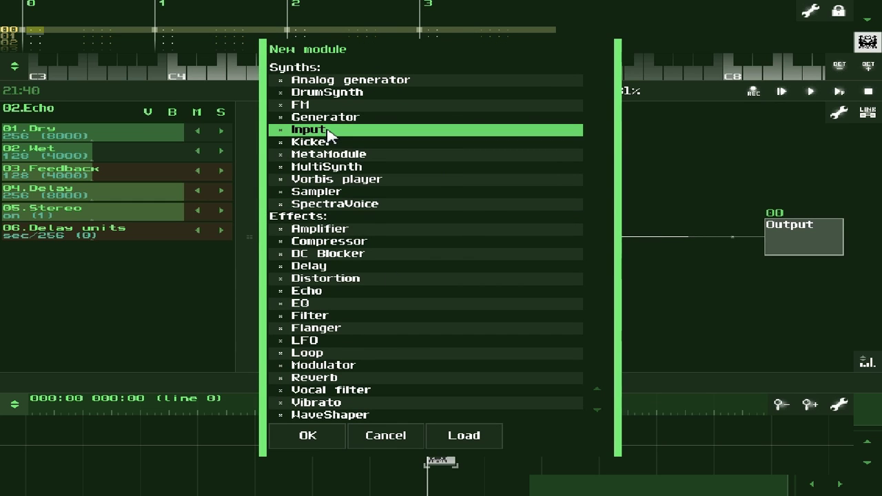
{"action": "double_click", "coordinate": [329, 131]}
{"action": "left_click_drag", "start_coordinate": [445, 189], "coordinate": [499, 161]}
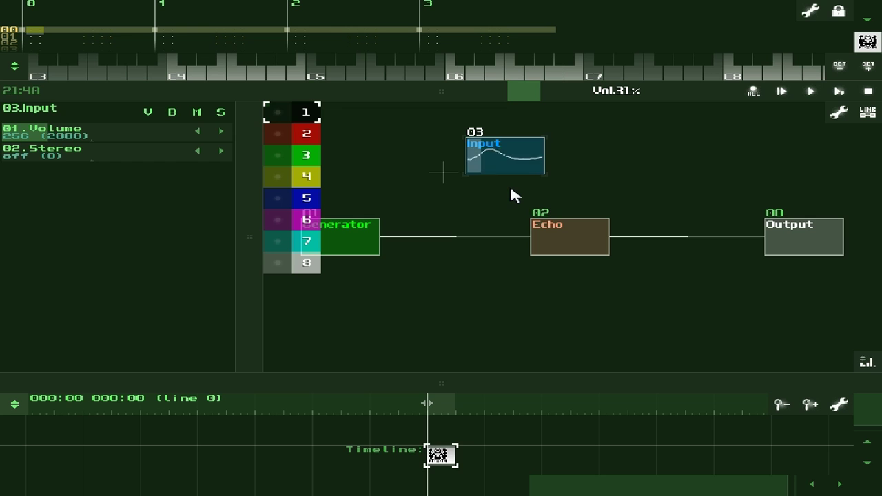
Delete the Echo and Generator modules
{"action": "left_click", "coordinate": [551, 242]}
{"action": "key", "text": "Delete"}
{"action": "left_click", "coordinate": [374, 248]}
{"action": "key", "text": "Delete"}
Add an Amplifier module and wire it into the Output
{"action": "double_click", "coordinate": [674, 232]}
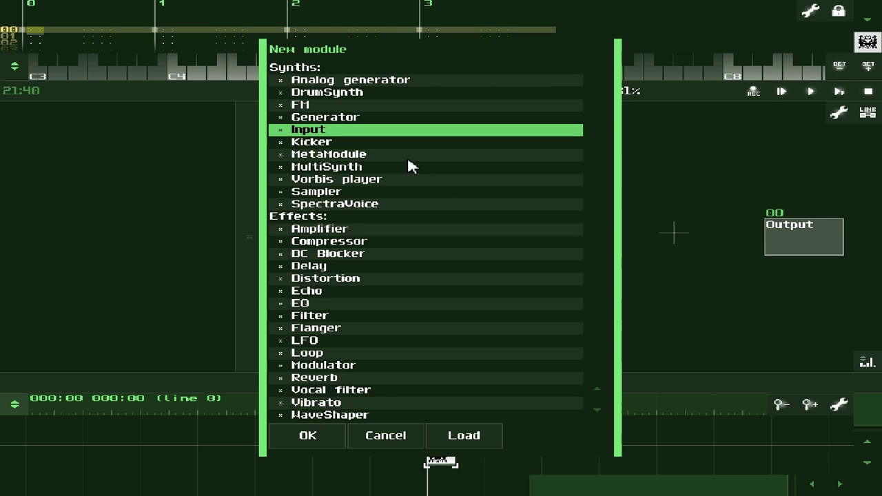
{"action": "double_click", "coordinate": [337, 231]}
{"action": "left_click_drag", "start_coordinate": [523, 161], "coordinate": [814, 242]}
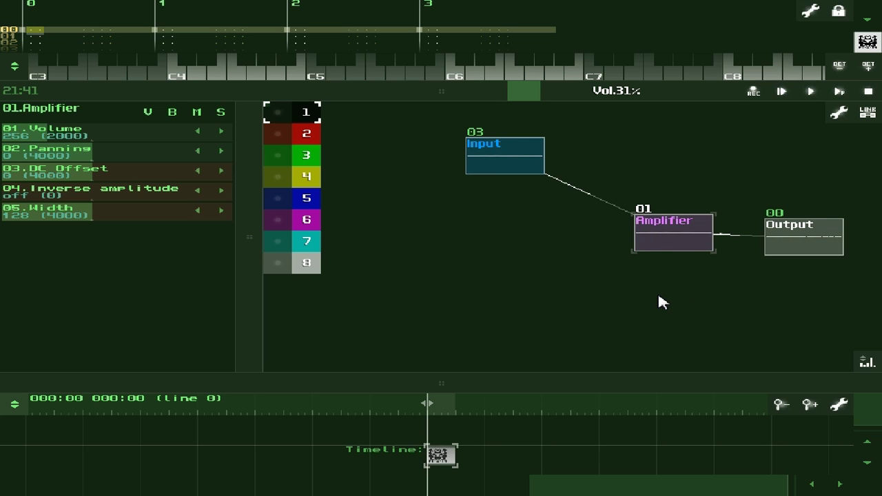
Unlink Input from the Amplifier, set Input volume to 1024 and Amplifier volume to 512
{"action": "left_click_drag", "start_coordinate": [538, 172], "coordinate": [650, 229]}
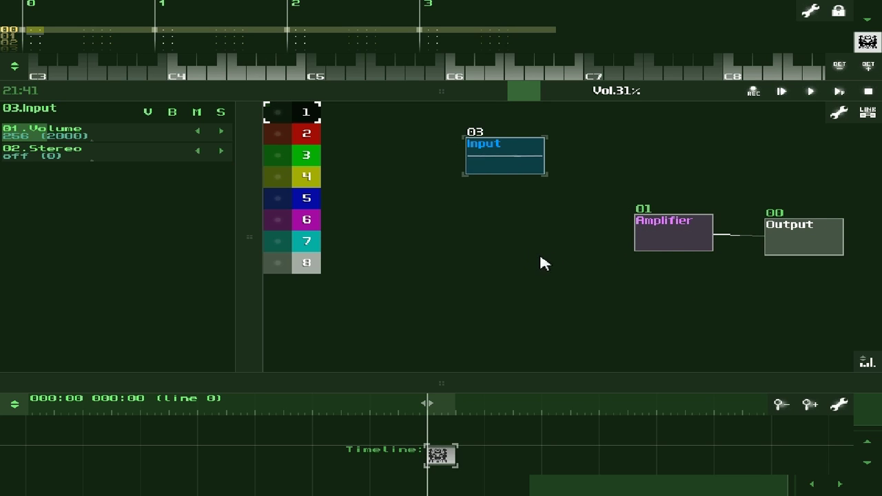
{"action": "left_click", "coordinate": [93, 138]}
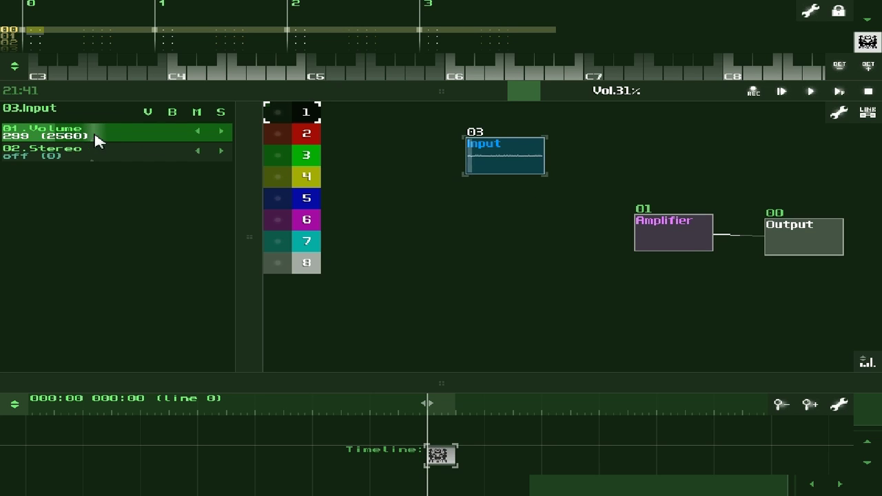
{"action": "left_click_drag", "start_coordinate": [122, 130], "coordinate": [147, 134]}
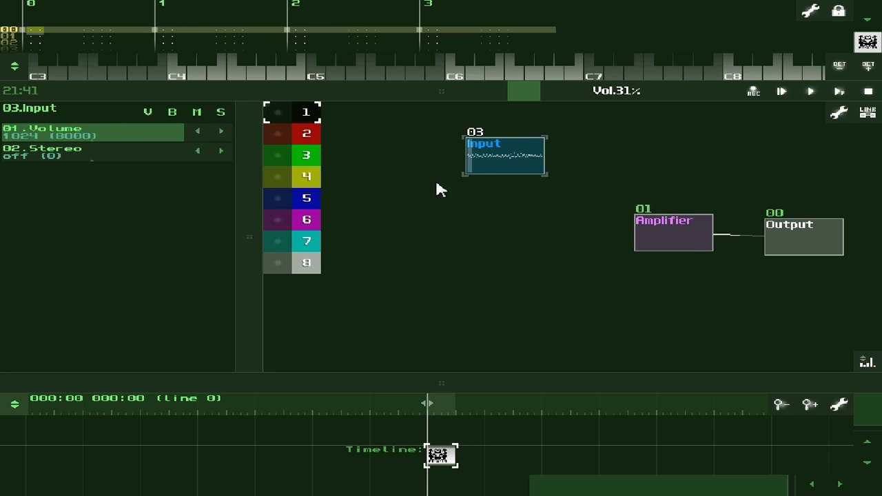
{"action": "left_click_drag", "start_coordinate": [650, 222], "coordinate": [643, 221]}
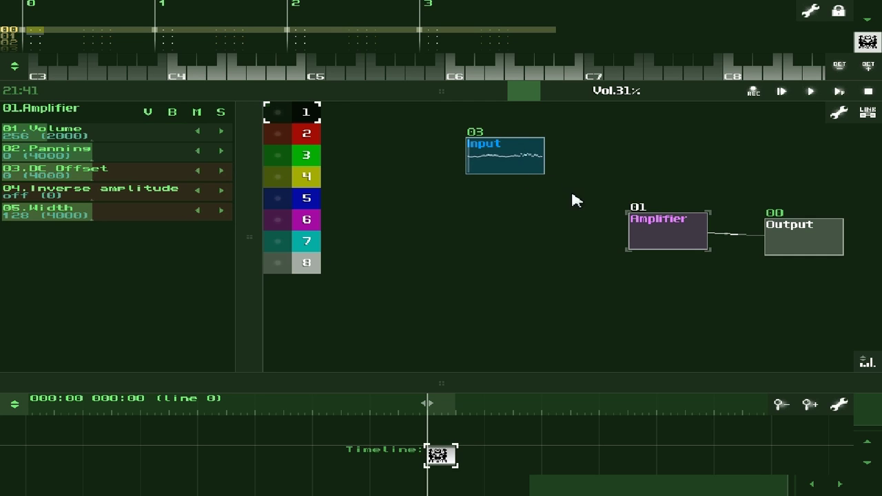
{"action": "left_click_drag", "start_coordinate": [87, 138], "coordinate": [133, 131]}
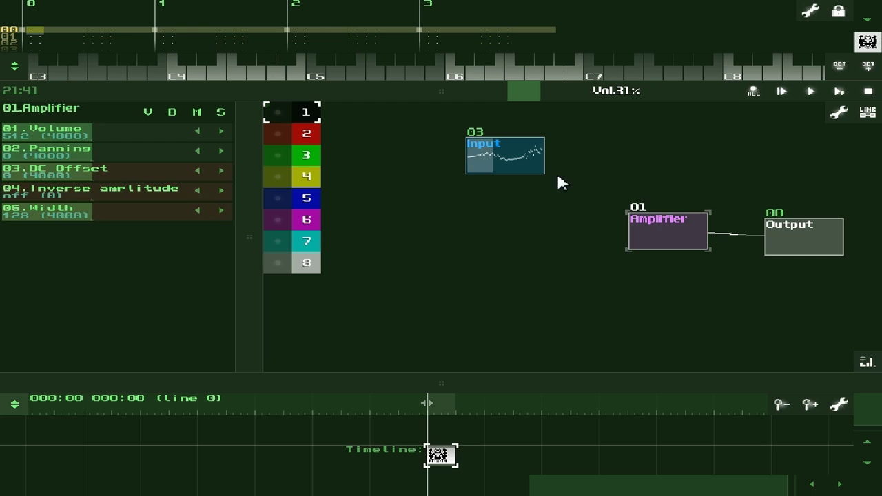
Test linking Input to the Amplifier, then leave them disconnected
{"action": "left_click_drag", "start_coordinate": [537, 166], "coordinate": [674, 237]}
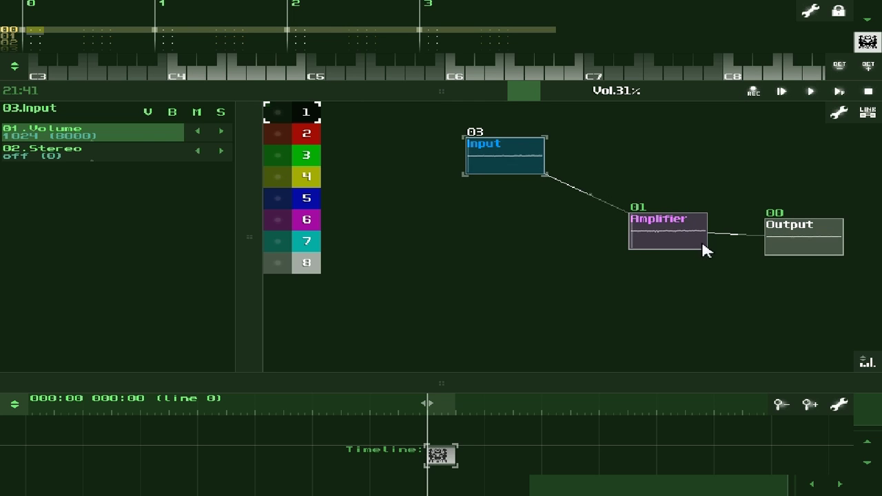
{"action": "left_click_drag", "start_coordinate": [702, 243], "coordinate": [539, 214]}
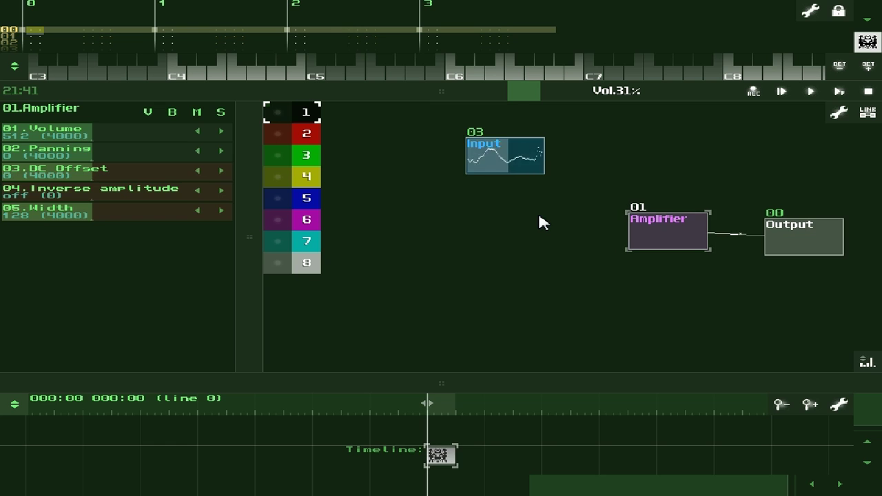
{"action": "left_click", "coordinate": [528, 164]}
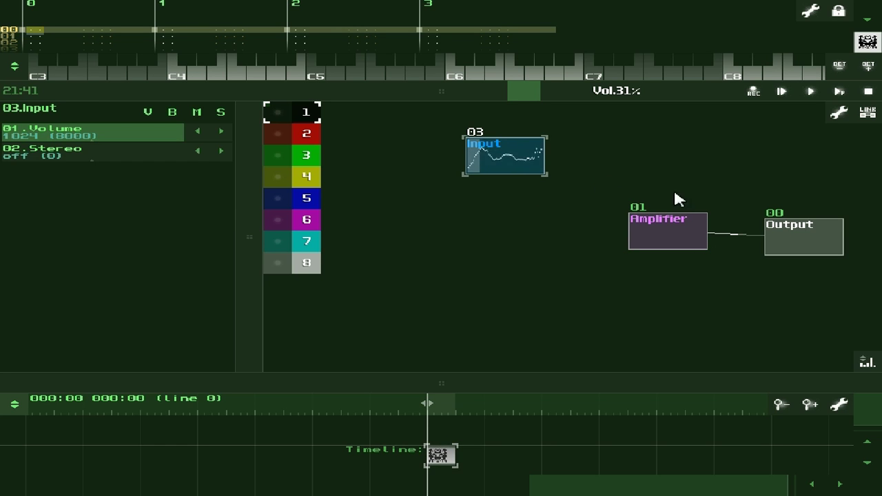
{"action": "mouse_move", "coordinate": [520, 166]}
{"action": "left_mouse_down"}
{"action": "mouse_move", "coordinate": [534, 190]}
{"action": "mouse_move", "coordinate": [658, 224]}
{"action": "mouse_move", "coordinate": [544, 200]}
{"action": "mouse_move", "coordinate": [513, 167]}
{"action": "left_mouse_up"}
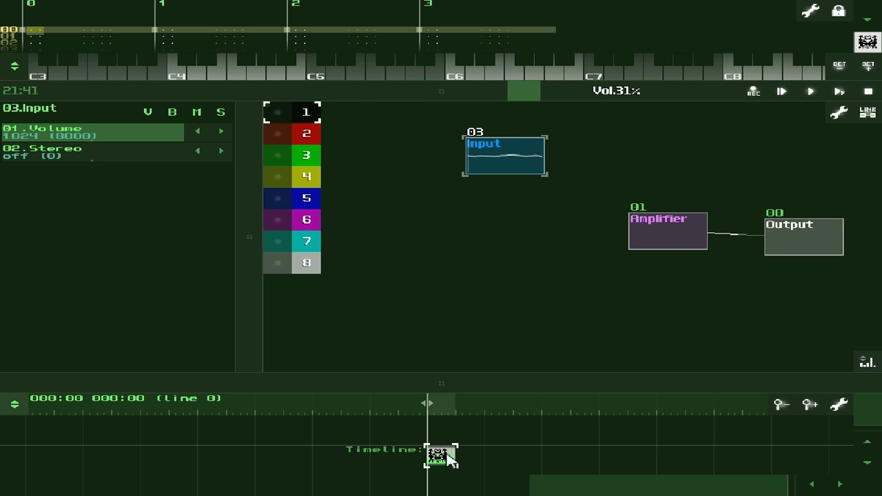
Link Input to the Amplifier, record a short take, unlink it, and play the recording back
{"action": "left_click_drag", "start_coordinate": [497, 165], "coordinate": [650, 232]}
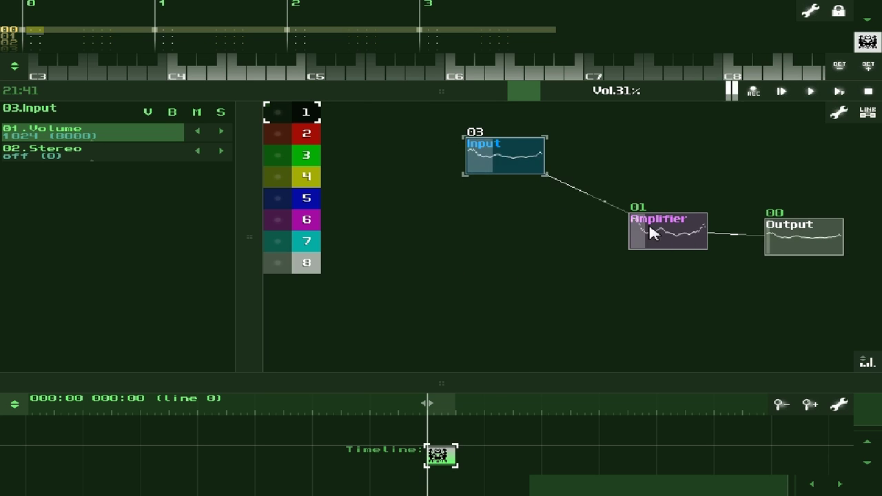
{"action": "left_click", "coordinate": [754, 93]}
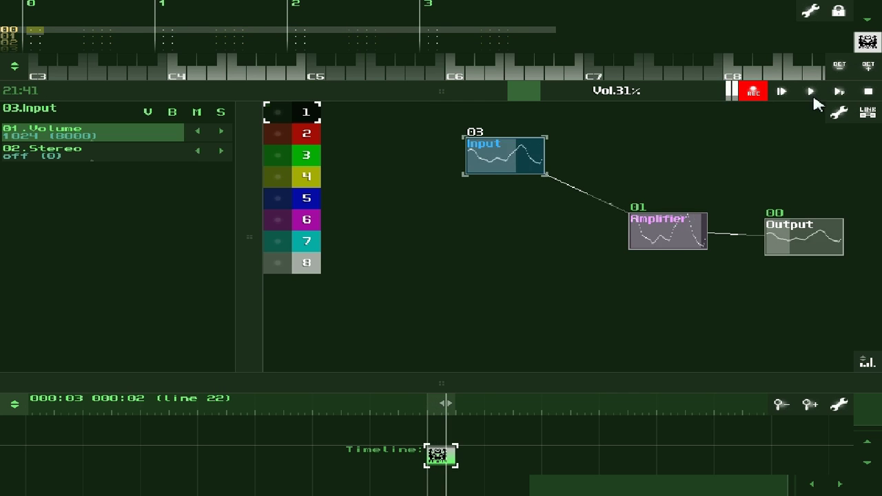
{"action": "left_click", "coordinate": [869, 95]}
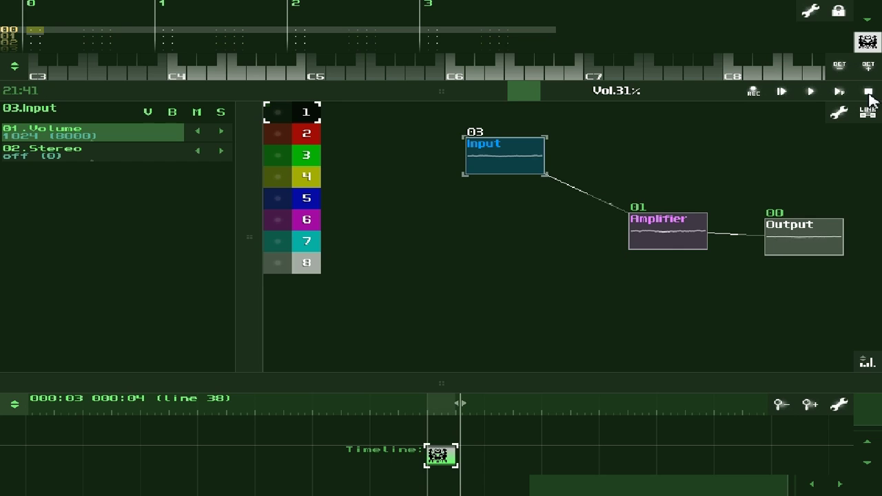
{"action": "left_click_drag", "start_coordinate": [517, 167], "coordinate": [668, 234]}
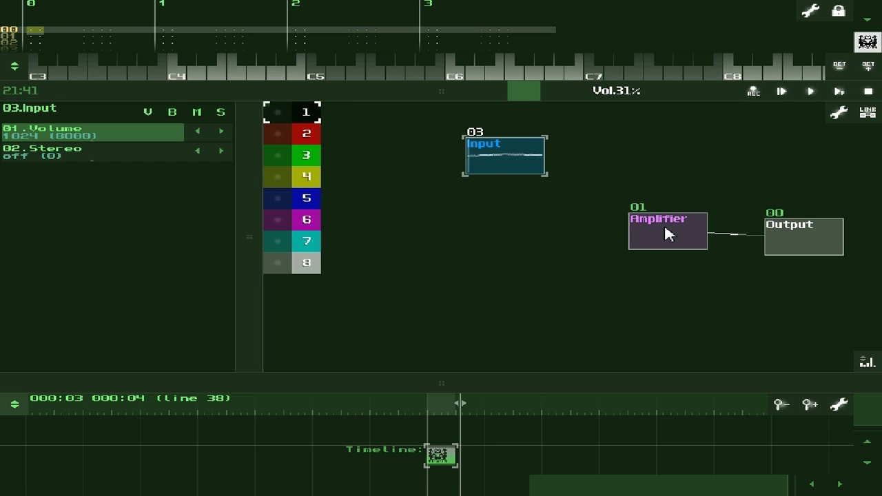
{"action": "left_click", "coordinate": [810, 95]}
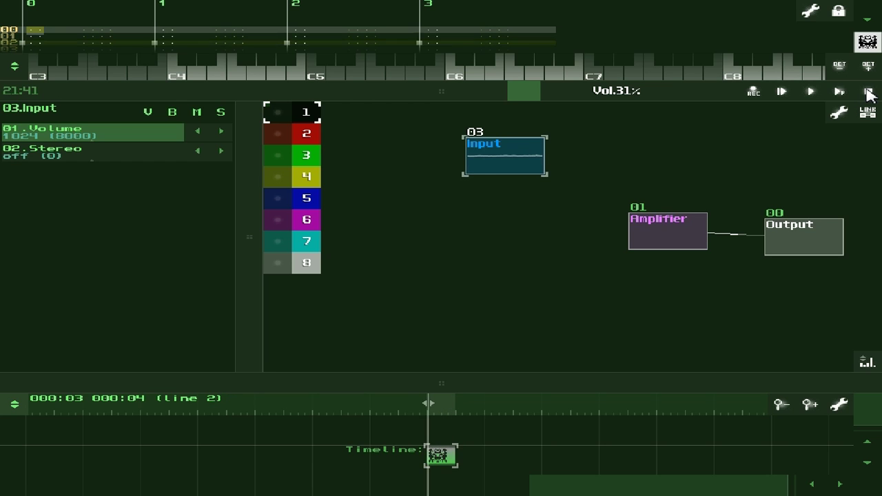
{"action": "left_click", "coordinate": [868, 92]}
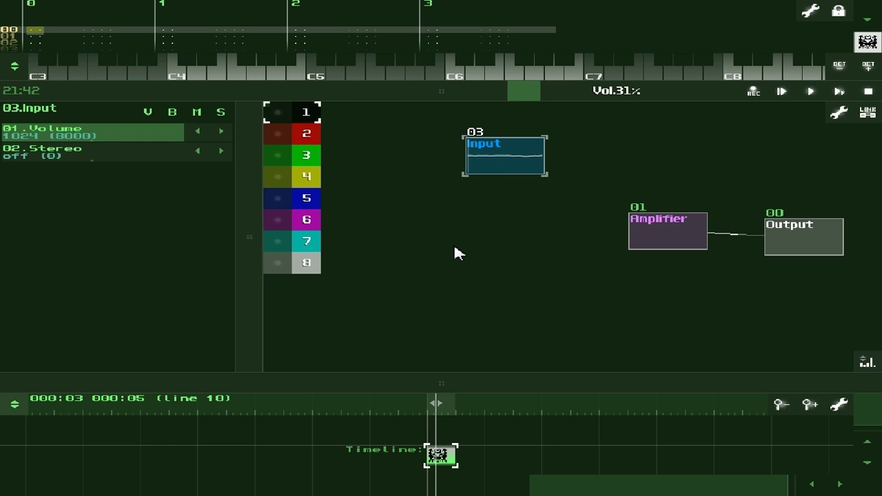
Shift the Input module left, link it to the Amplifier, then remove that link
{"action": "left_click_drag", "start_coordinate": [494, 168], "coordinate": [394, 178]}
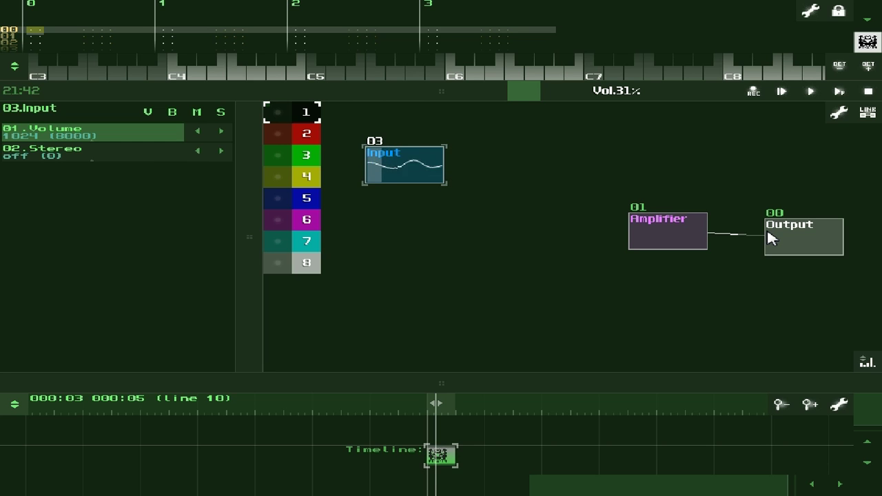
{"action": "left_click_drag", "start_coordinate": [413, 168], "coordinate": [636, 234]}
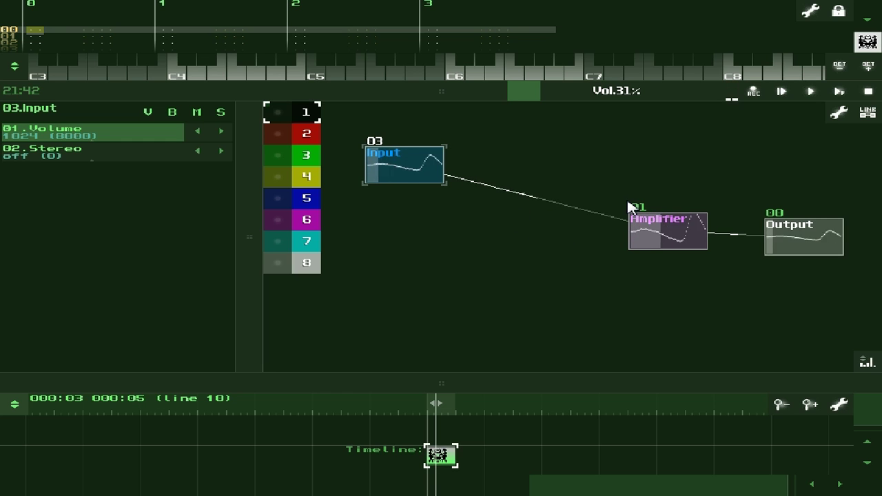
{"action": "left_click_drag", "start_coordinate": [462, 190], "coordinate": [630, 232]}
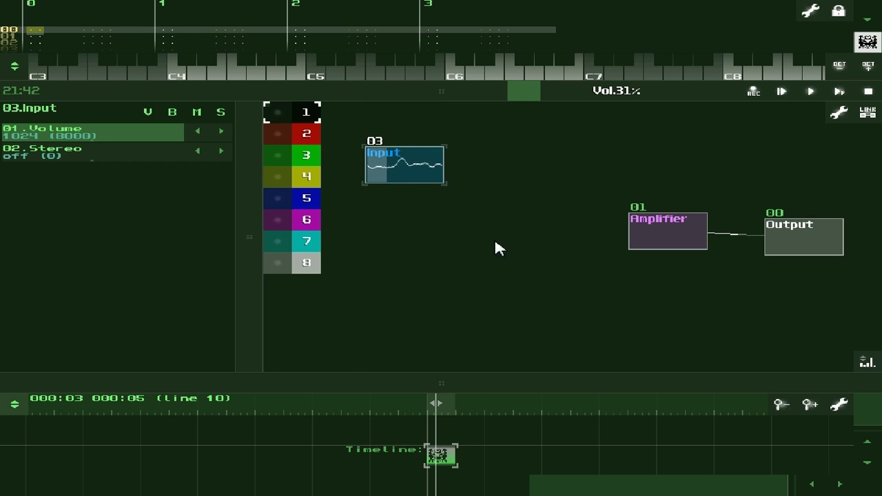
Create a Sampler module and widen the module parameter panel
{"action": "double_click", "coordinate": [423, 274]}
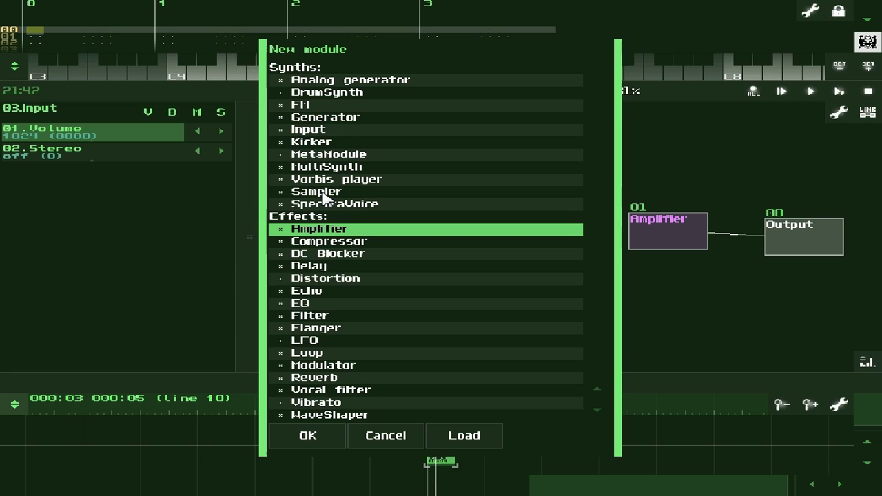
{"action": "left_click", "coordinate": [383, 194]}
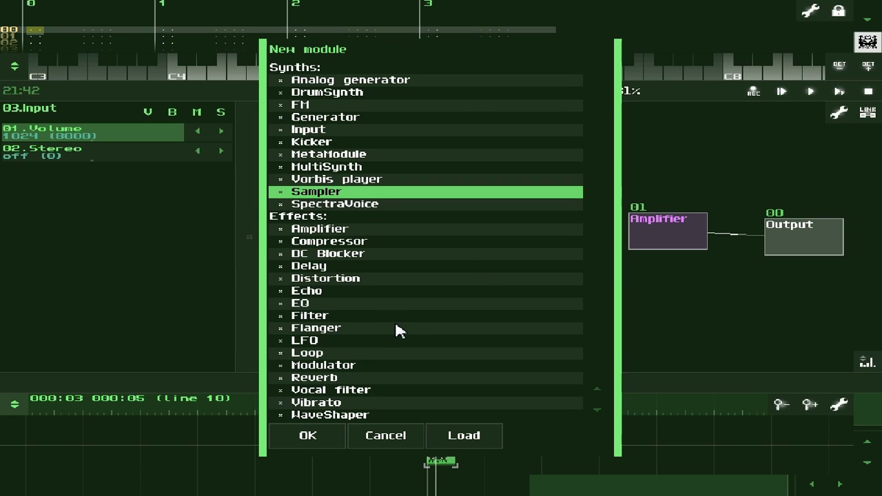
{"action": "left_click", "coordinate": [322, 436]}
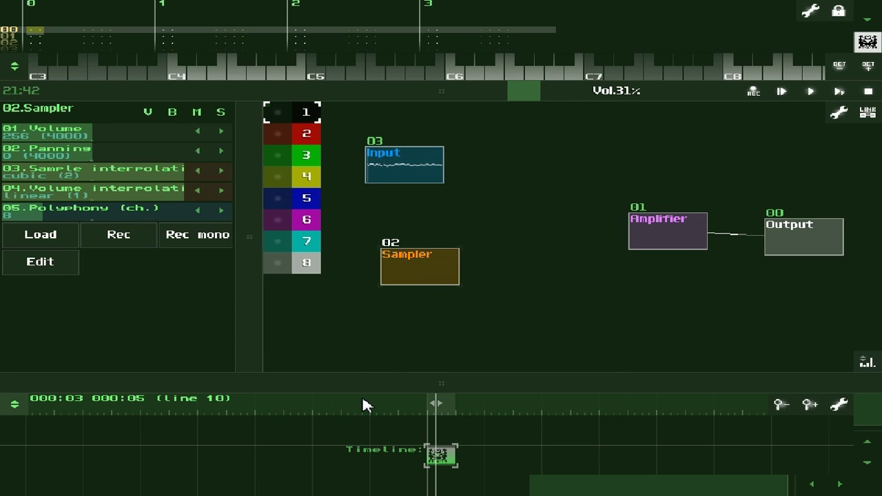
{"action": "left_click_drag", "start_coordinate": [449, 262], "coordinate": [470, 262]}
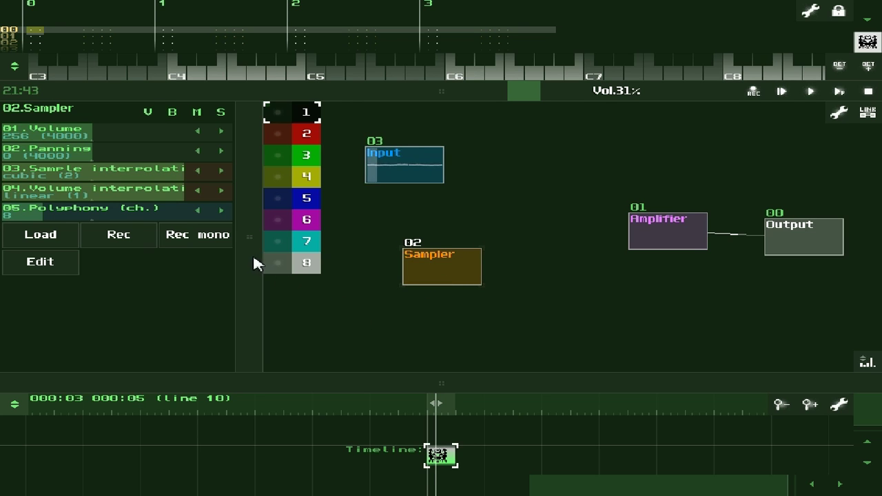
{"action": "left_click_drag", "start_coordinate": [254, 264], "coordinate": [347, 251]}
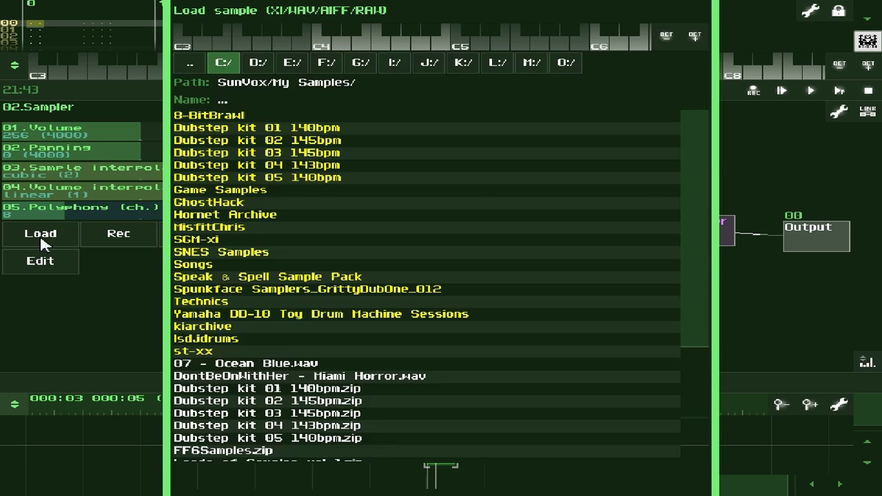
Load 07 - Ocean Blue.wav into the Sampler and connect it to the Amplifier
{"action": "left_click", "coordinate": [28, 238]}
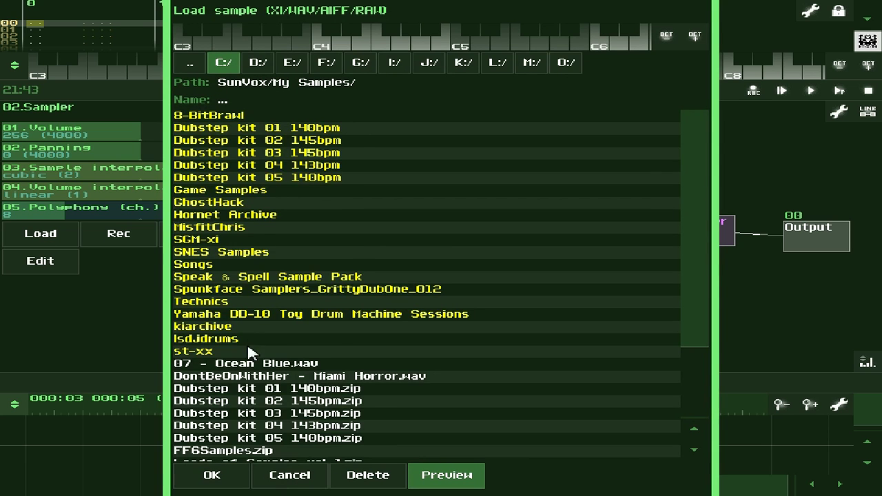
{"action": "scroll", "coordinate": [259, 357], "scroll_direction": "down", "scroll_amount": 2}
{"action": "scroll", "coordinate": [238, 399], "scroll_direction": "down", "scroll_amount": 1}
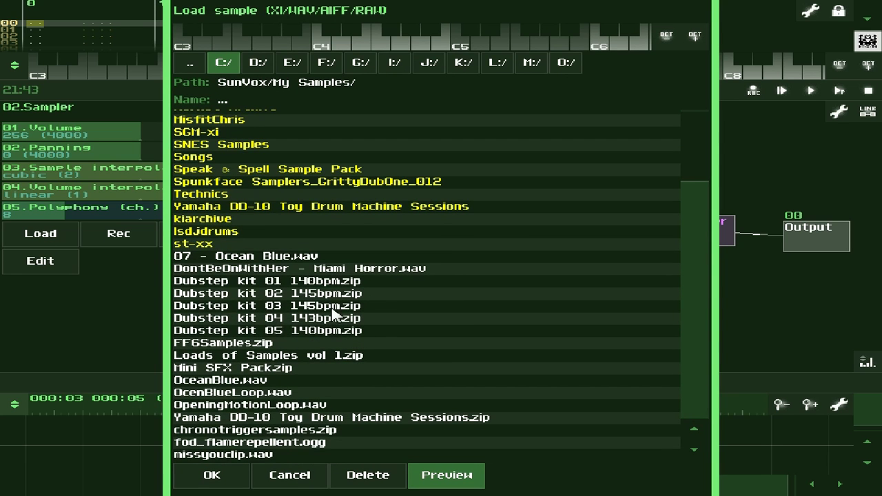
{"action": "left_click", "coordinate": [237, 258]}
{"action": "scroll", "coordinate": [303, 355], "scroll_direction": "up", "scroll_amount": 1}
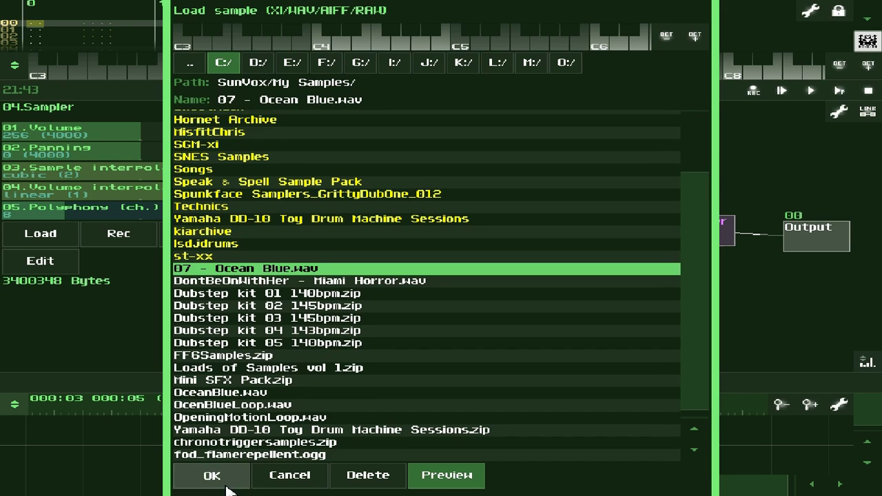
{"action": "left_click", "coordinate": [219, 480]}
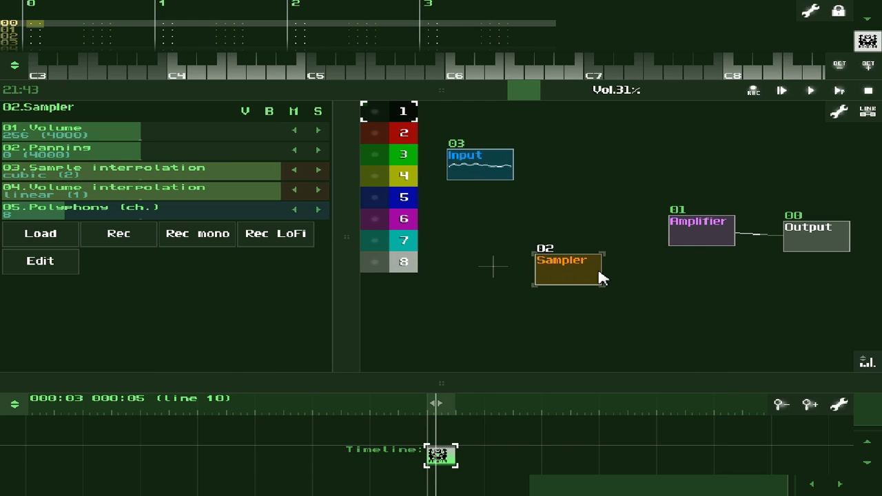
{"action": "left_click_drag", "start_coordinate": [600, 278], "coordinate": [679, 232]}
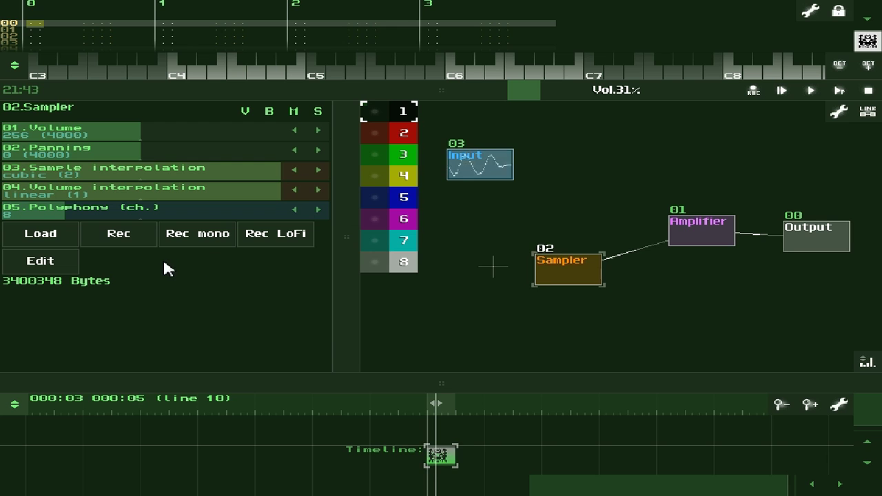
Glance at the Sampler's sample editor, then delete the Sampler module
{"action": "left_click", "coordinate": [53, 261]}
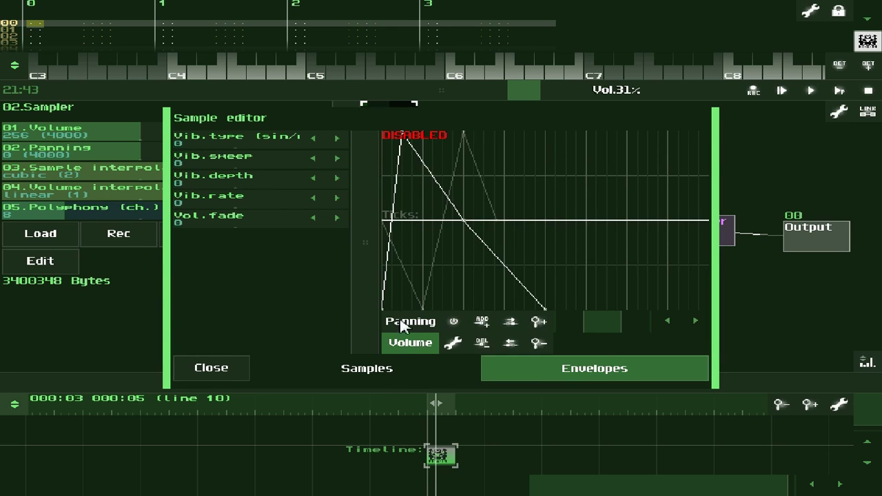
{"action": "left_click", "coordinate": [221, 375]}
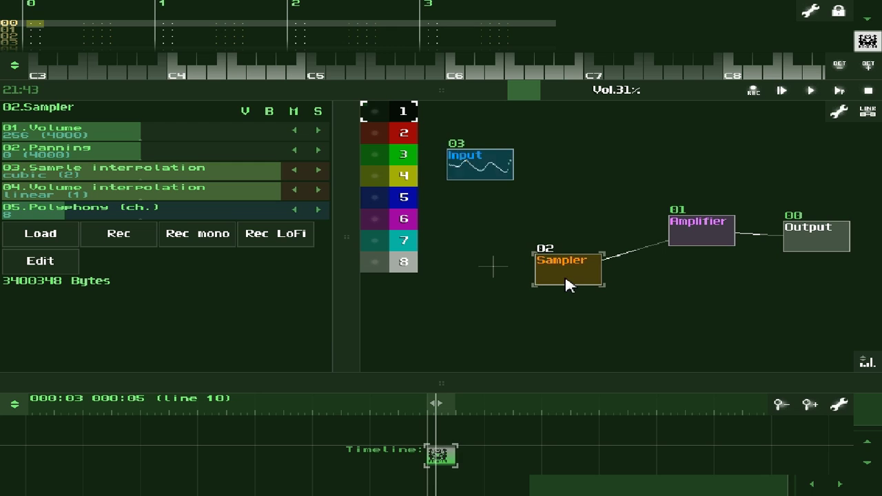
{"action": "left_click_drag", "start_coordinate": [569, 284], "coordinate": [679, 290]}
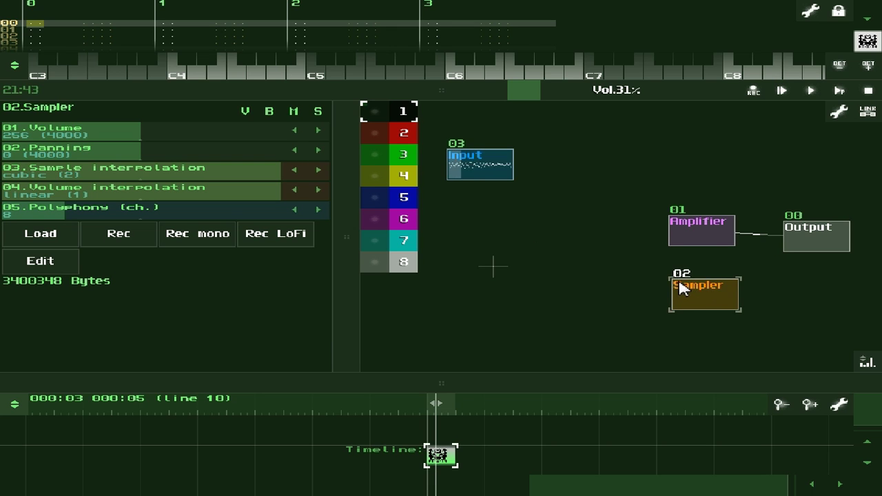
{"action": "key", "text": "Delete"}
Add an Analog generator feeding Output and play test notes with the q and u keys
{"action": "double_click", "coordinate": [545, 295]}
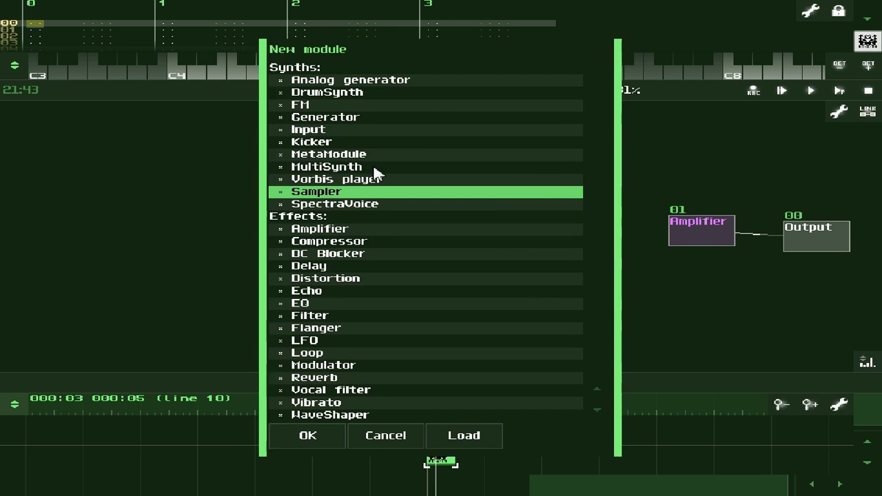
{"action": "left_click", "coordinate": [324, 78]}
{"action": "left_click", "coordinate": [306, 437]}
{"action": "left_click_drag", "start_coordinate": [548, 286], "coordinate": [817, 242]}
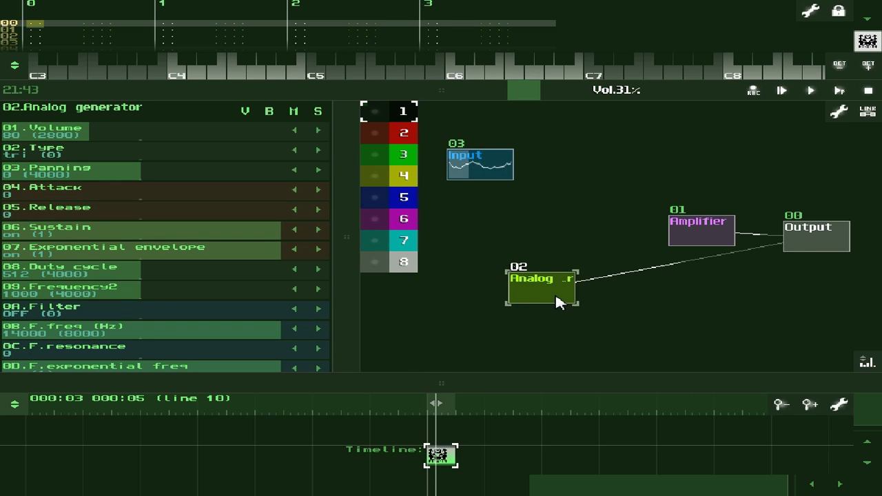
{"action": "key", "text": "q"}
{"action": "key", "text": "u"}
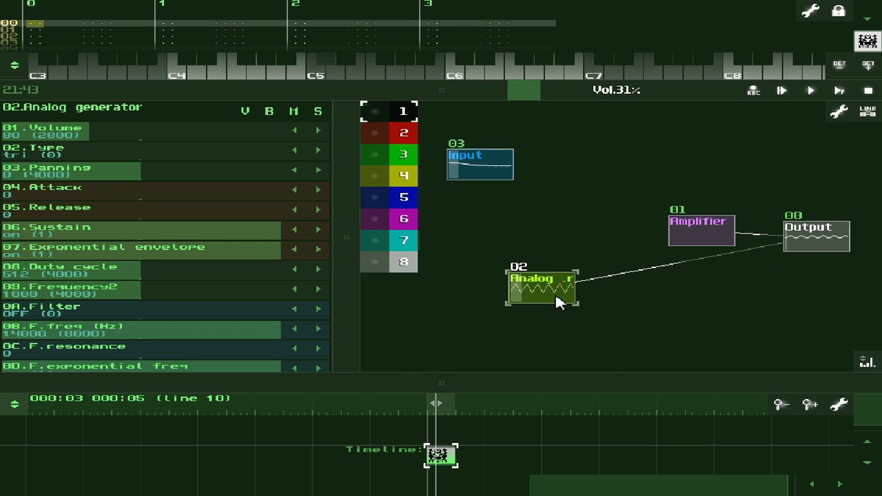
Create a new Sampler module (04)
{"action": "double_click", "coordinate": [681, 306]}
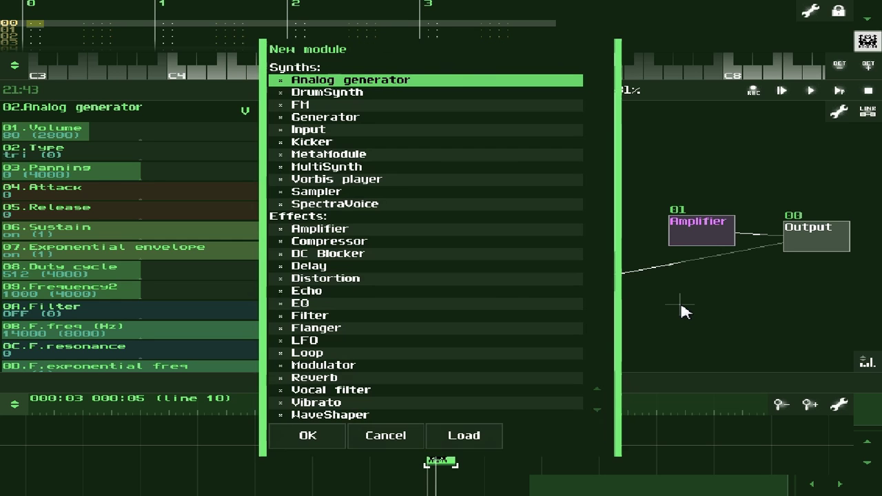
{"action": "left_click", "coordinate": [340, 193]}
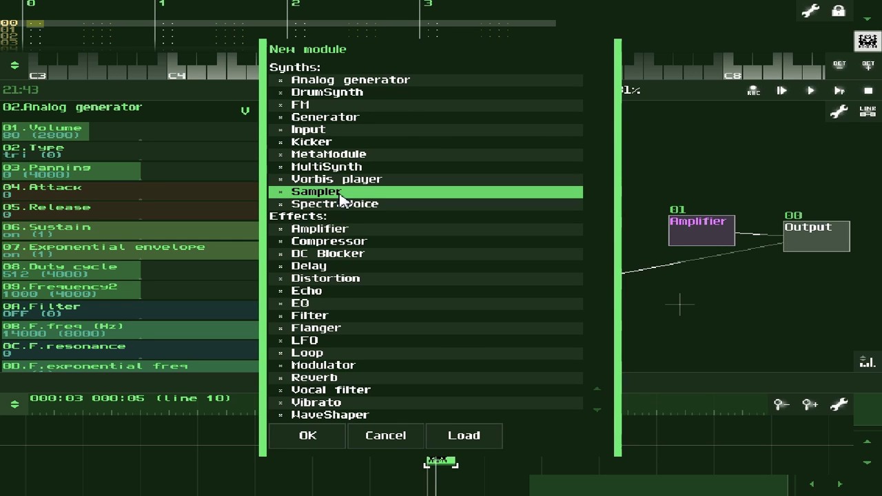
{"action": "key", "text": "Return"}
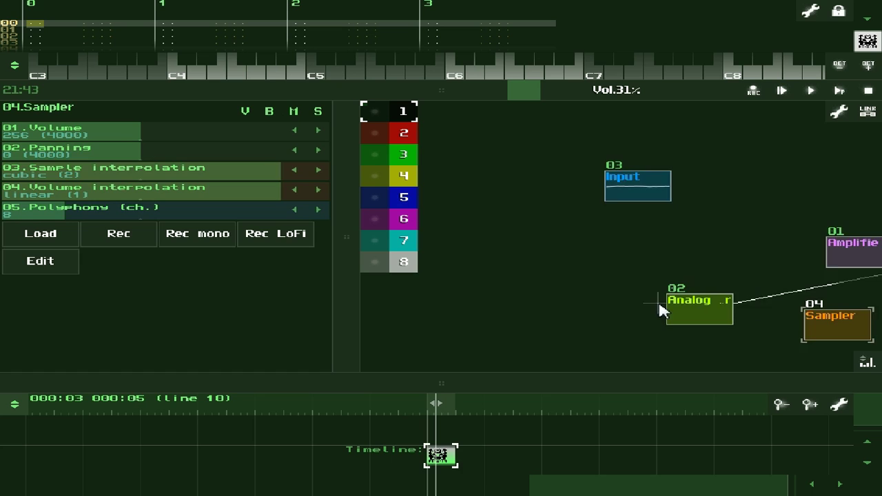
Link the Analog generator into Sampler 04 and play test notes with s, c and m
{"action": "left_click", "coordinate": [600, 282]}
{"action": "left_click_drag", "start_coordinate": [599, 283], "coordinate": [713, 296]}
{"action": "key", "text": "s"}
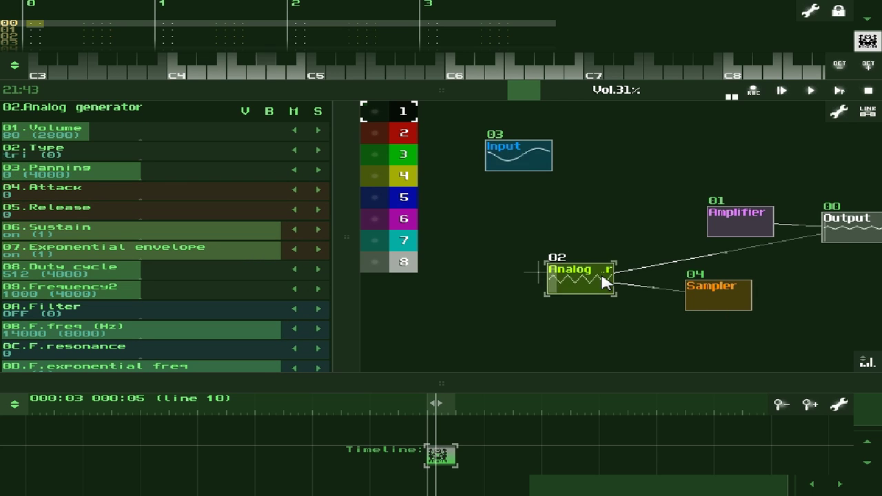
{"action": "key", "text": "c"}
{"action": "key", "text": "m"}
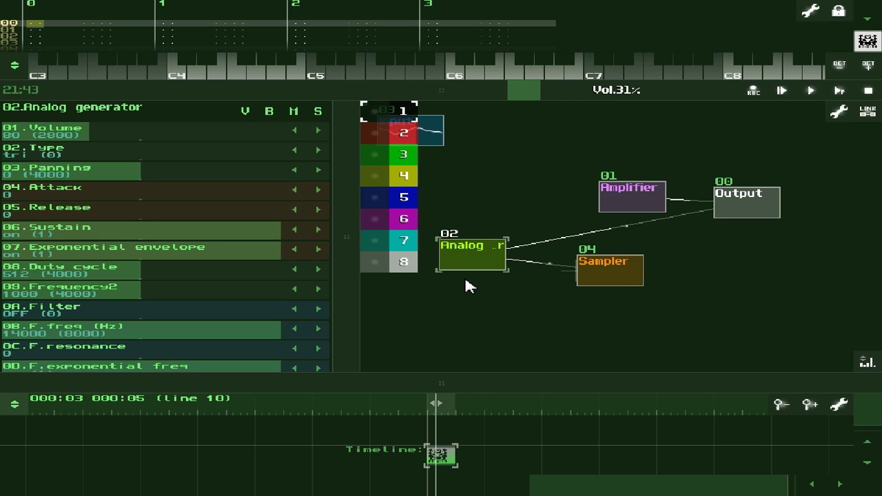
{"action": "left_click_drag", "start_coordinate": [474, 266], "coordinate": [501, 277]}
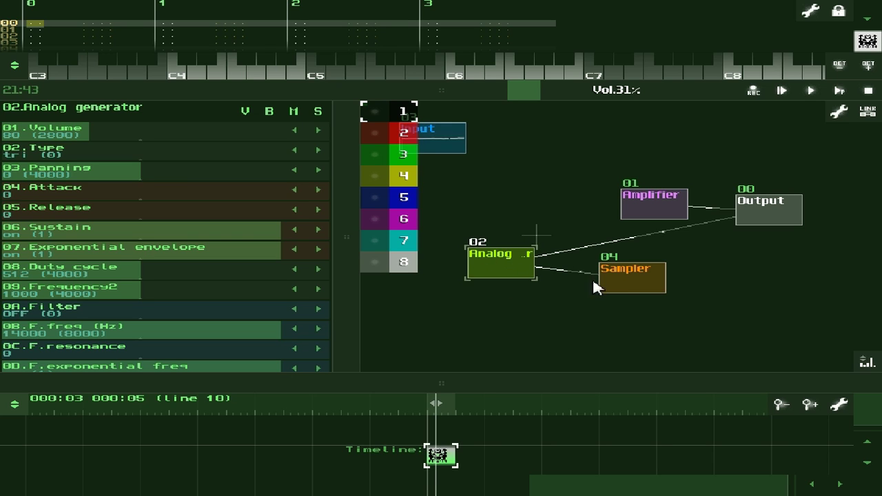
Start recording the Analog generator into Sampler 04 from its recording options
{"action": "left_click", "coordinate": [770, 222]}
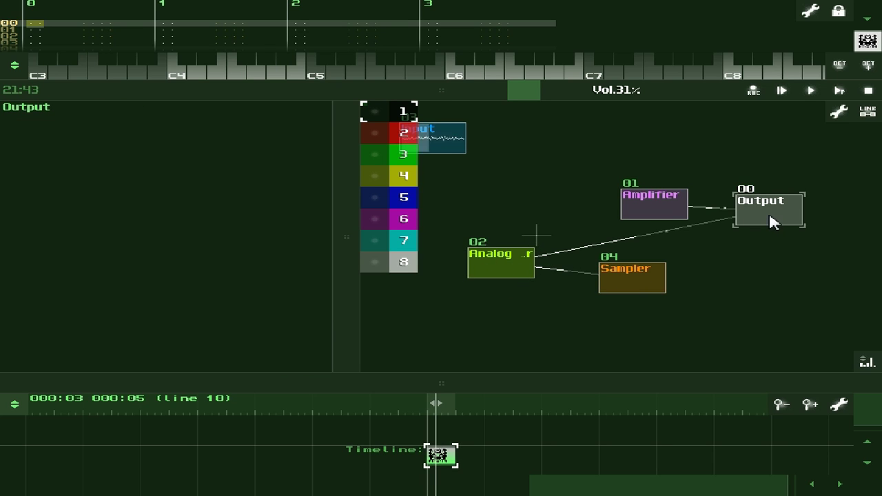
{"action": "left_click", "coordinate": [673, 265]}
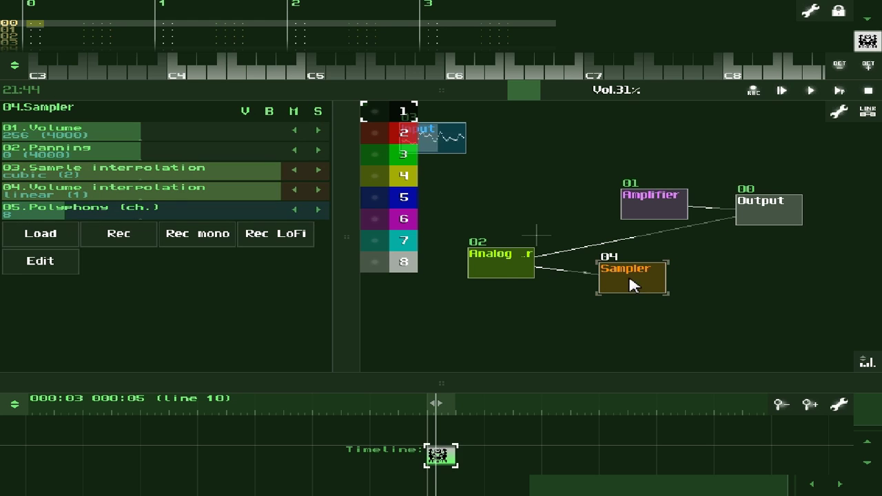
{"action": "left_click", "coordinate": [472, 263]}
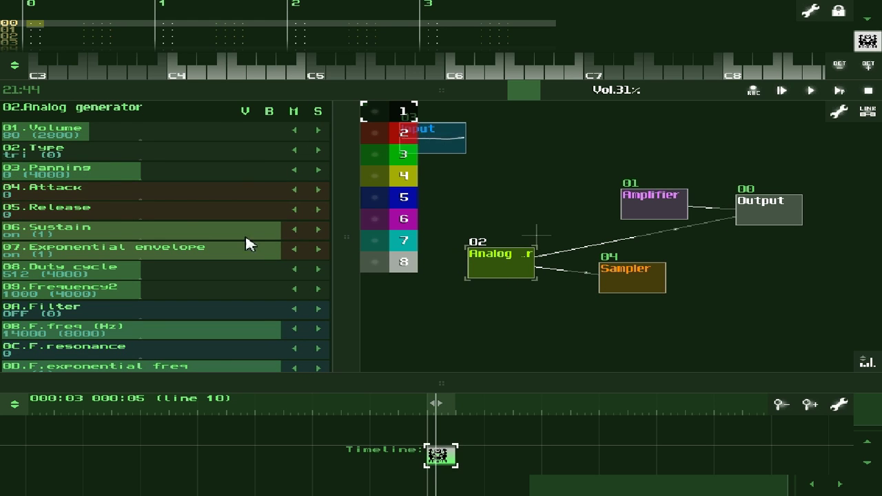
{"action": "left_click", "coordinate": [651, 282]}
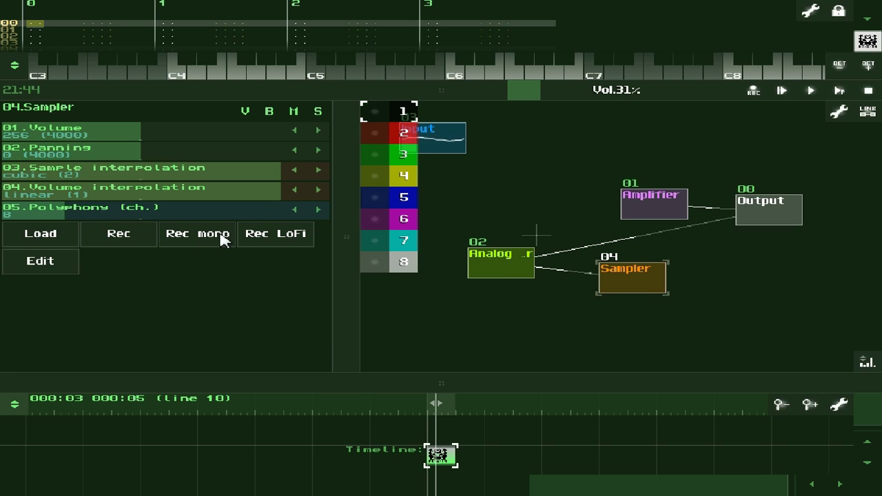
{"action": "left_click", "coordinate": [151, 236]}
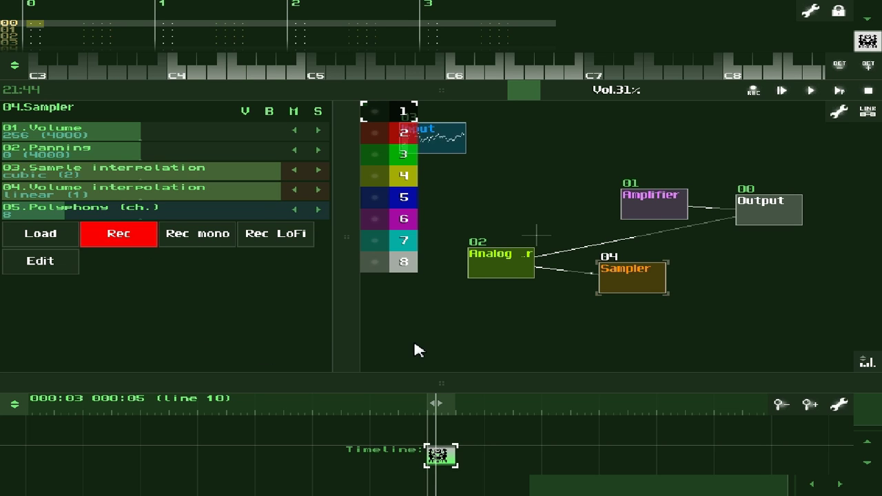
Stop the Sampler recording, leaving a 2899960-byte sample
{"action": "left_click", "coordinate": [503, 266]}
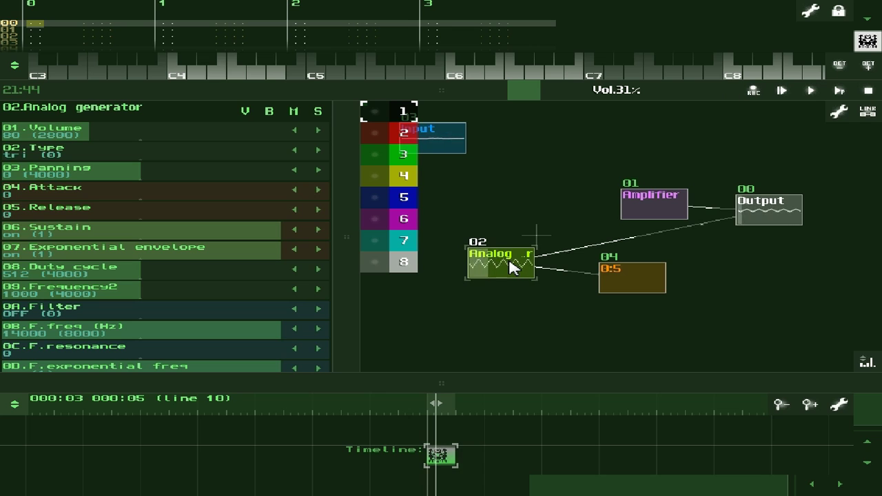
{"action": "left_click", "coordinate": [617, 273]}
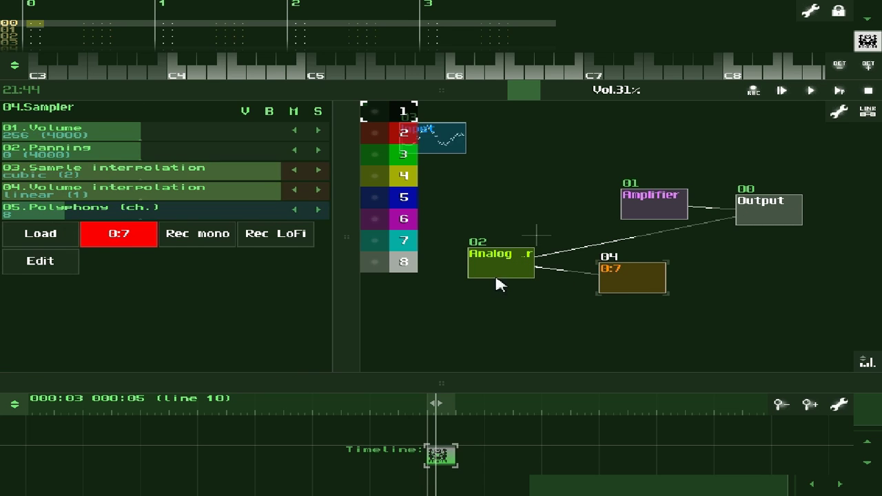
{"action": "left_click", "coordinate": [126, 235]}
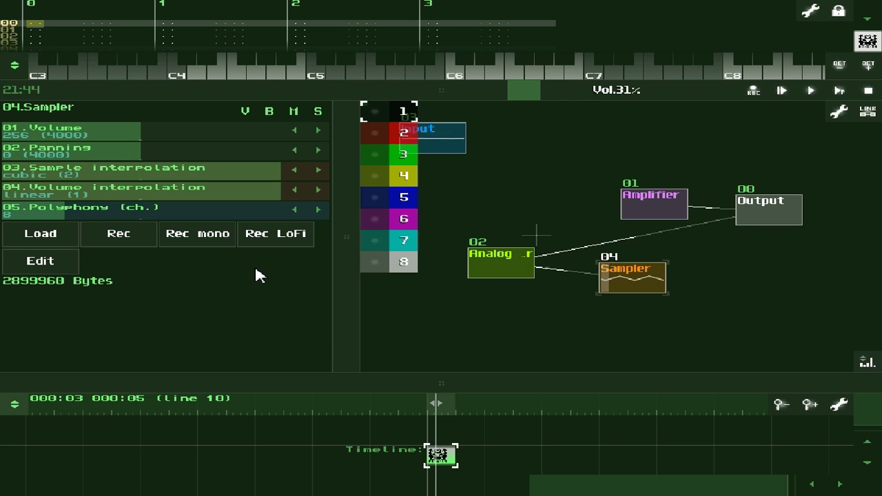
Link Sampler 04 to the Output, set its Volume to 512, and adjust the panel divider
{"action": "left_click_drag", "start_coordinate": [620, 271], "coordinate": [778, 218]}
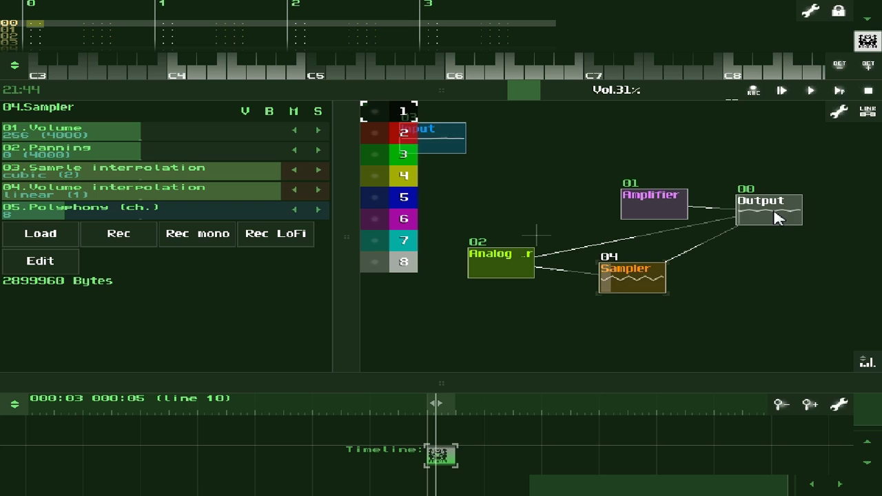
{"action": "left_click", "coordinate": [283, 131]}
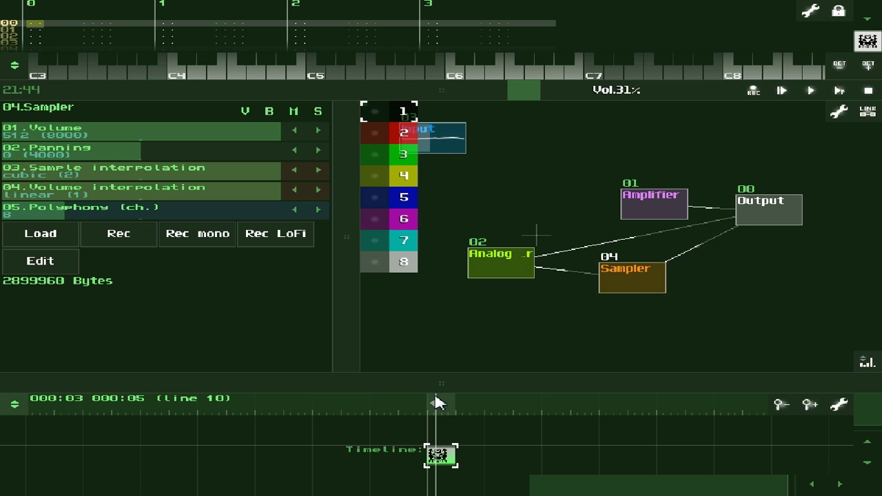
{"action": "left_click_drag", "start_coordinate": [473, 89], "coordinate": [481, 173]}
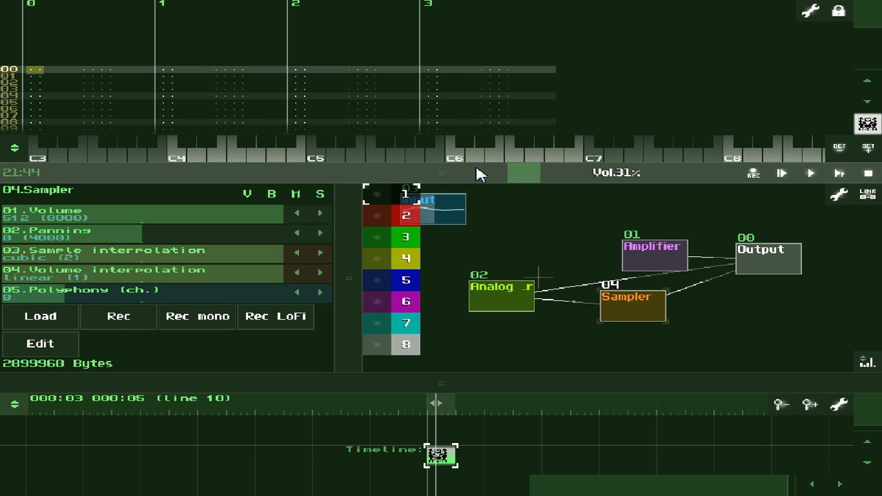
{"action": "left_click_drag", "start_coordinate": [477, 168], "coordinate": [474, 106]}
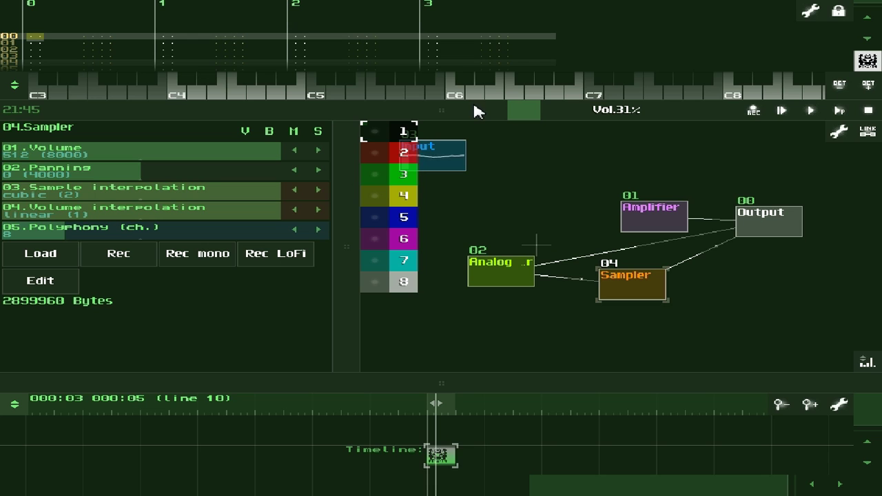
Delete the old Analog generator module
{"action": "left_click", "coordinate": [519, 275]}
{"action": "key", "text": "Delete"}
{"action": "key", "text": "Return"}
Inspect Sampler 04's recorded waveform and try a lo-fi recording, dismissing the warning
{"action": "left_click", "coordinate": [622, 295]}
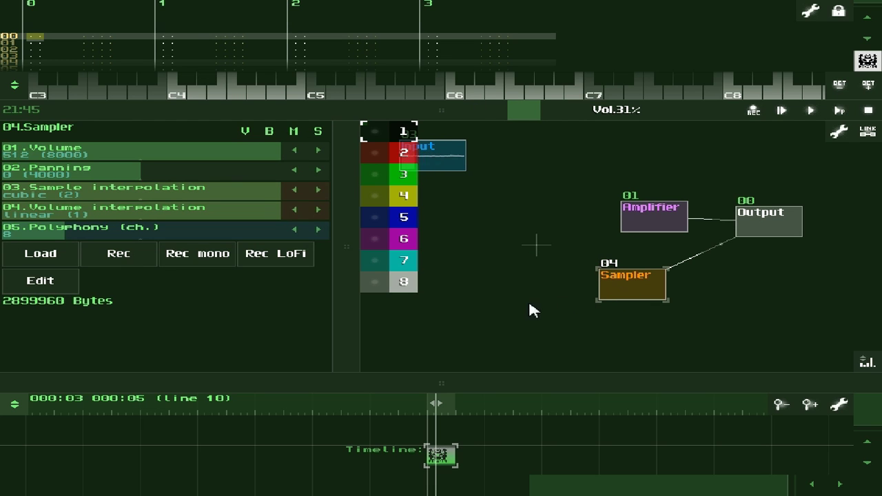
{"action": "left_click", "coordinate": [60, 281]}
{"action": "left_click", "coordinate": [324, 366]}
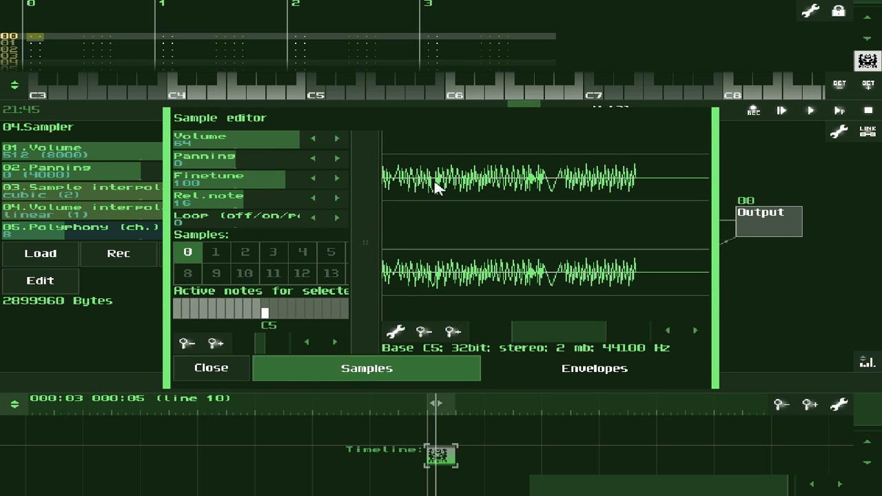
{"action": "left_click", "coordinate": [195, 369]}
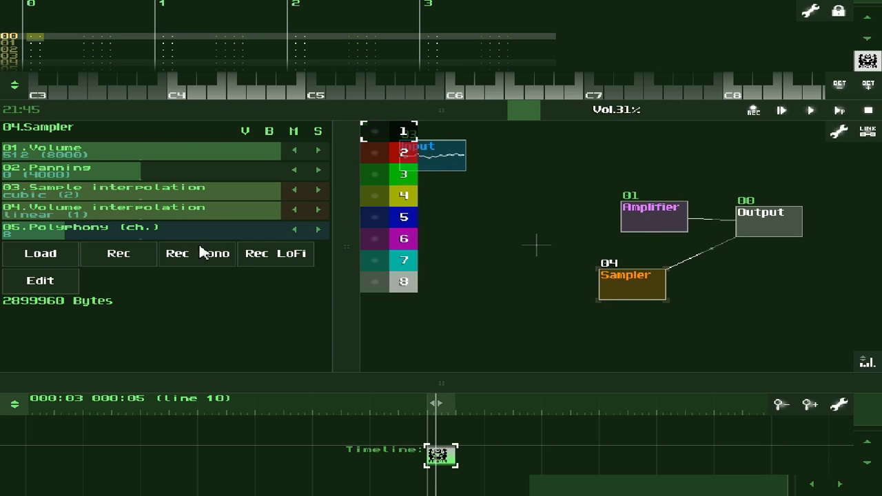
{"action": "left_click", "coordinate": [290, 255]}
{"action": "left_click", "coordinate": [357, 263]}
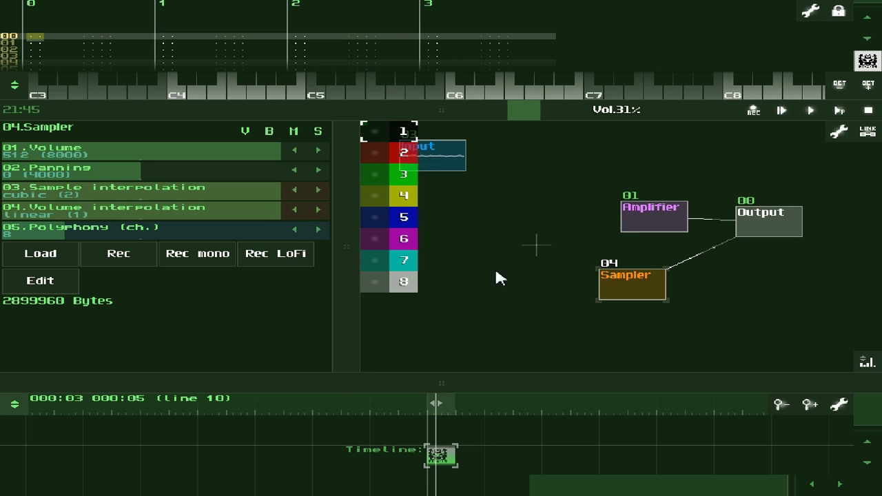
Add a new Analog generator linked into the Sampler
{"action": "double_click", "coordinate": [562, 244]}
{"action": "left_click", "coordinate": [358, 79]}
{"action": "left_click", "coordinate": [358, 79]}
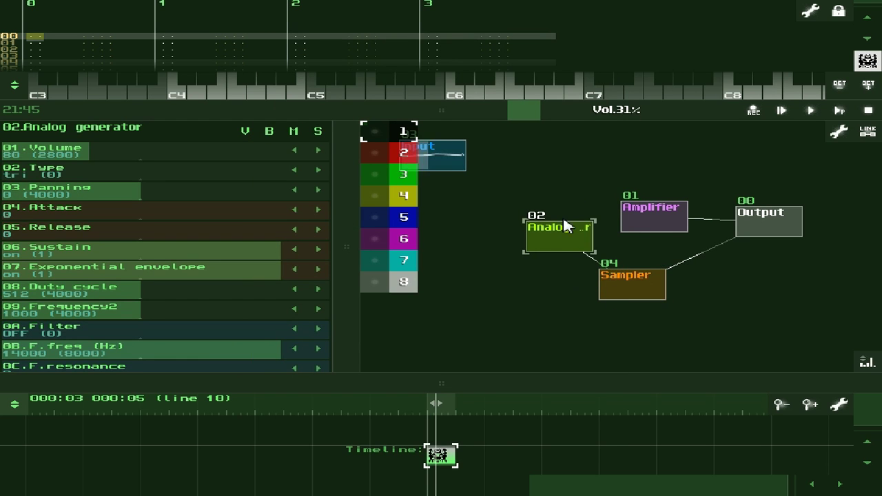
Record a short lo-fi test from the Analog generator into the Sampler and inspect it in the sample editor
{"action": "left_click", "coordinate": [582, 303]}
{"action": "left_click", "coordinate": [289, 255]}
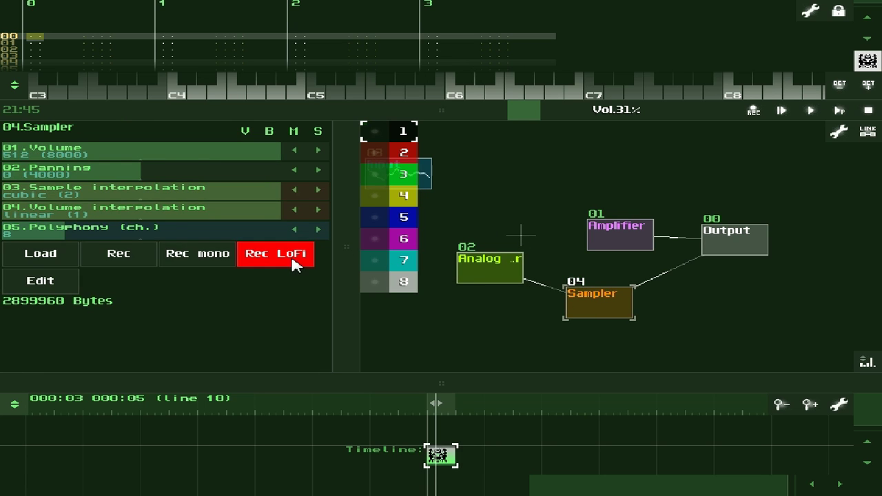
{"action": "left_click", "coordinate": [487, 276]}
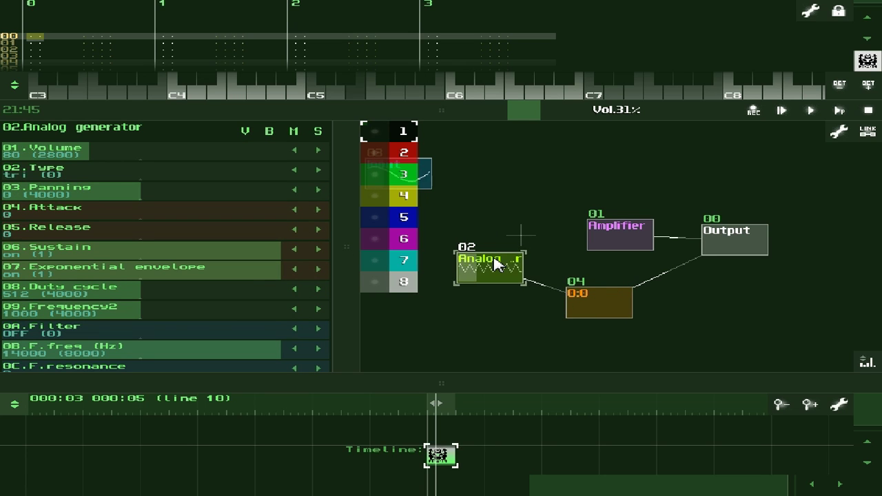
{"action": "left_click", "coordinate": [571, 288]}
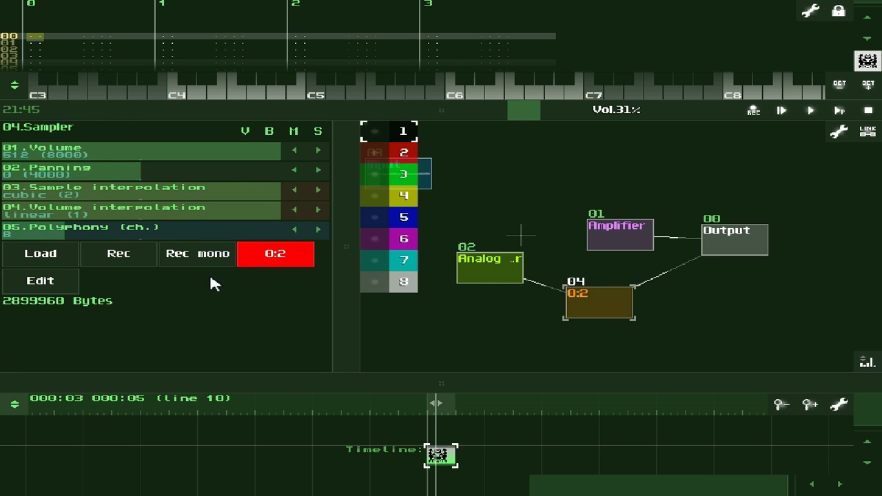
{"action": "left_click", "coordinate": [56, 280]}
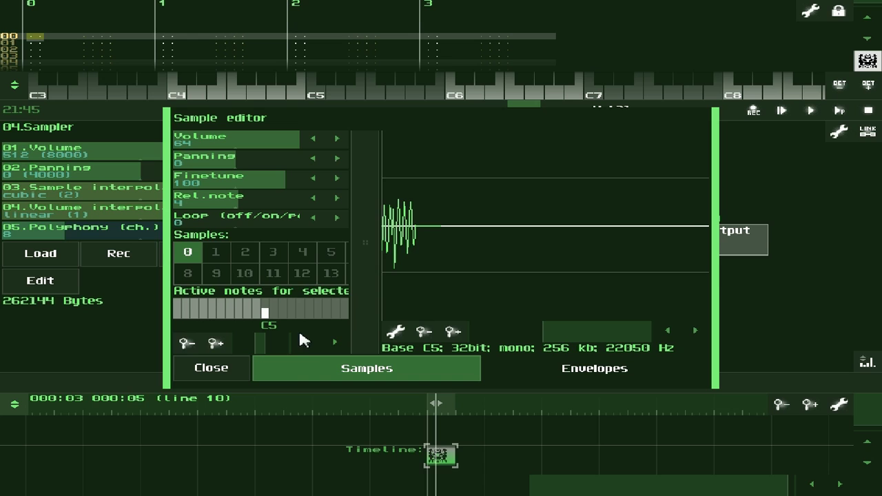
{"action": "scroll", "coordinate": [521, 280], "scroll_direction": "up", "scroll_amount": 3}
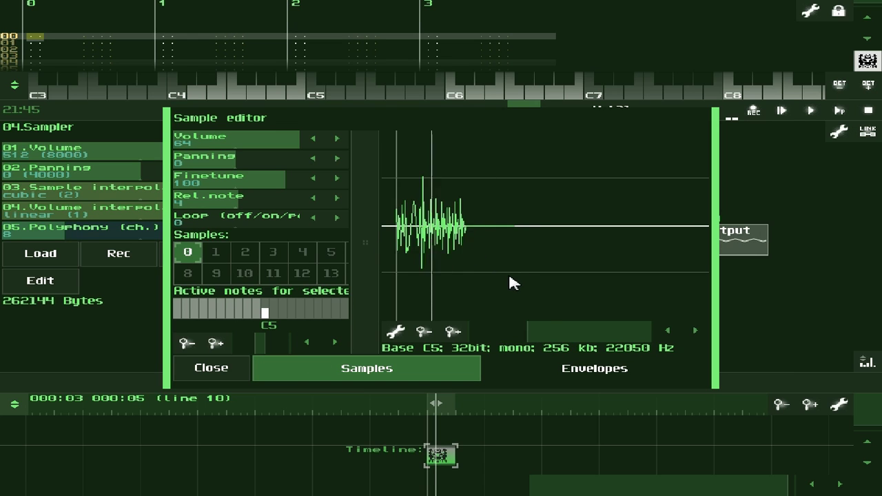
{"action": "scroll", "coordinate": [493, 276], "scroll_direction": "up", "scroll_amount": 2}
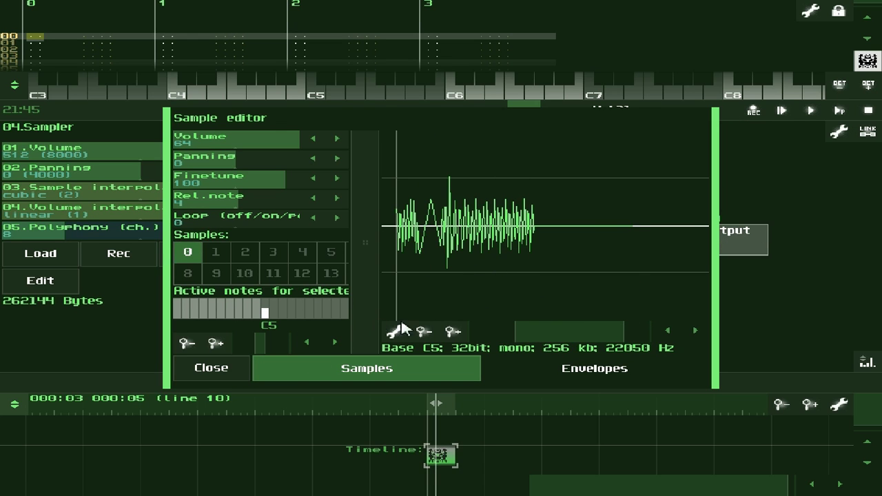
{"action": "left_click", "coordinate": [191, 367]}
Delete the Sampler and the Analog generator, leaving Input, Amplifier and Output
{"action": "key", "text": "Delete"}
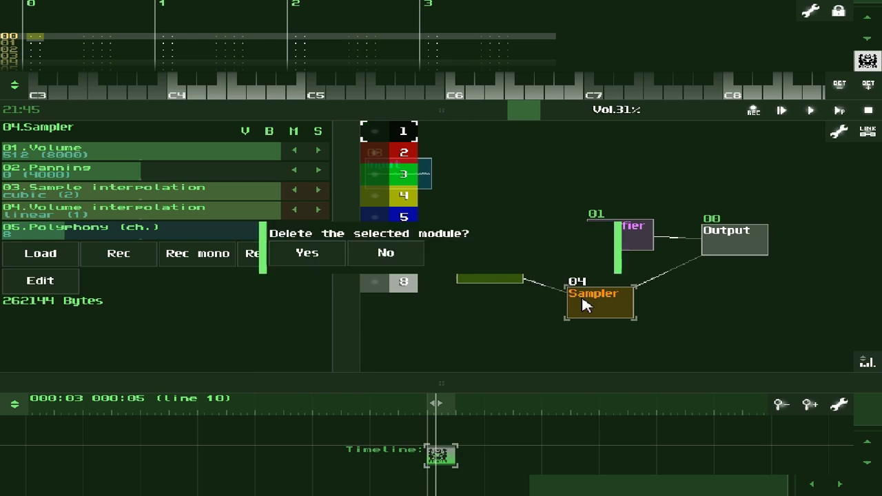
{"action": "key", "text": "Return"}
{"action": "double_click", "coordinate": [597, 299]}
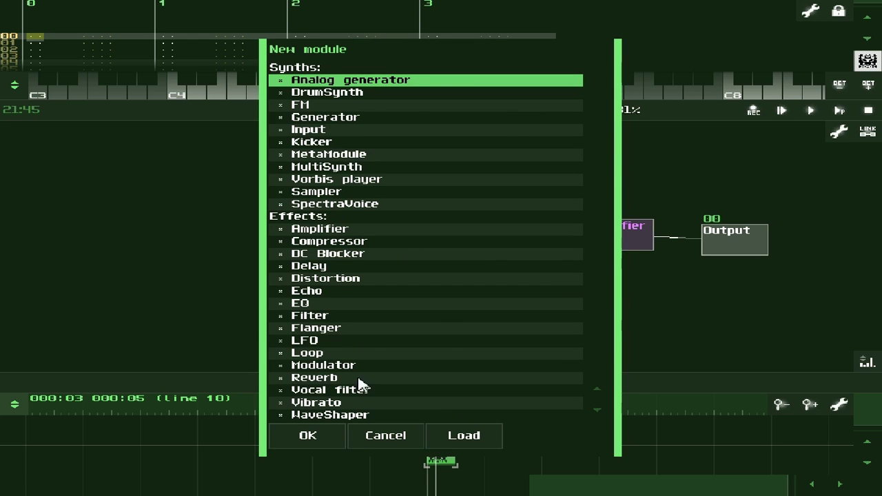
{"action": "key", "text": "Return"}
{"action": "key", "text": "ctrl+z"}
{"action": "left_click_drag", "start_coordinate": [511, 312], "coordinate": [579, 328]}
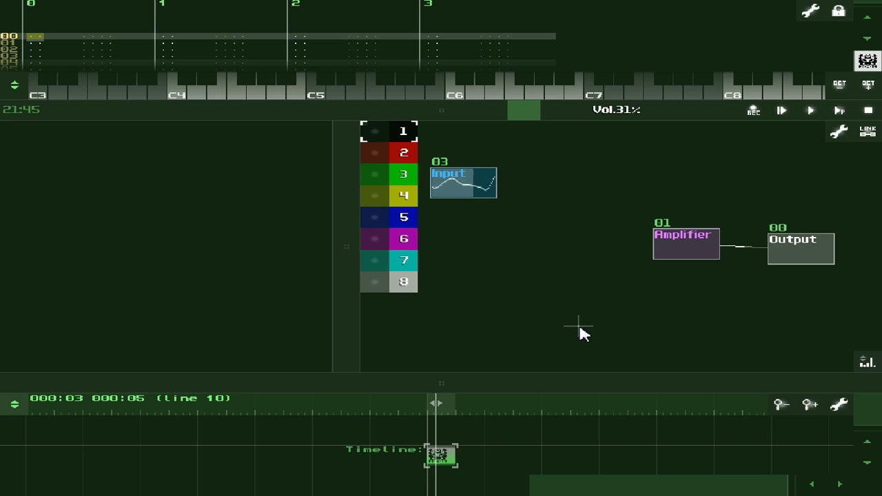
Add a Sampler2 module between Input and Amplifier, removing the direct Input-to-Amplifier link
{"action": "double_click", "coordinate": [519, 260]}
{"action": "double_click", "coordinate": [348, 193]}
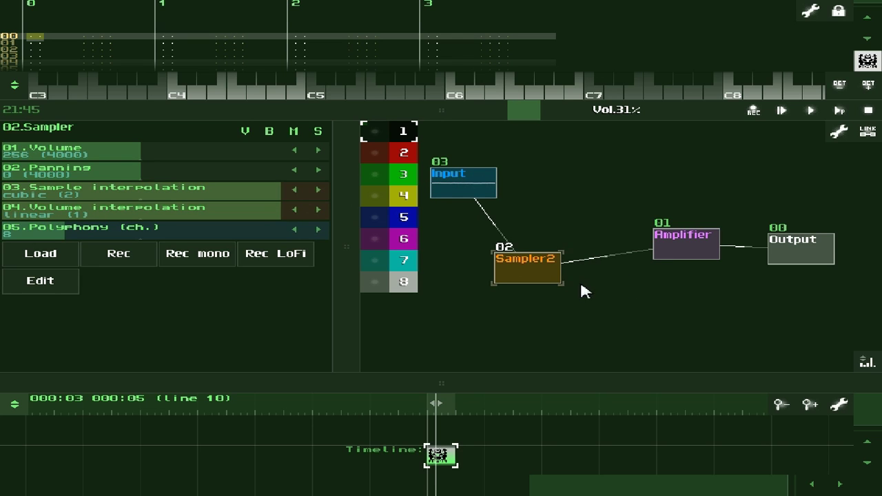
{"action": "left_click", "coordinate": [460, 189]}
{"action": "left_click", "coordinate": [521, 269]}
{"action": "left_click_drag", "start_coordinate": [461, 183], "coordinate": [674, 249]}
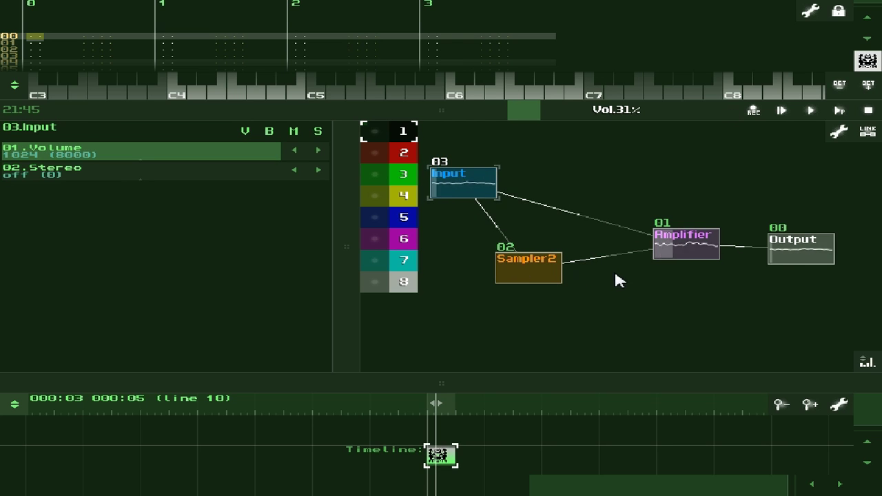
{"action": "left_click_drag", "start_coordinate": [462, 183], "coordinate": [672, 245]}
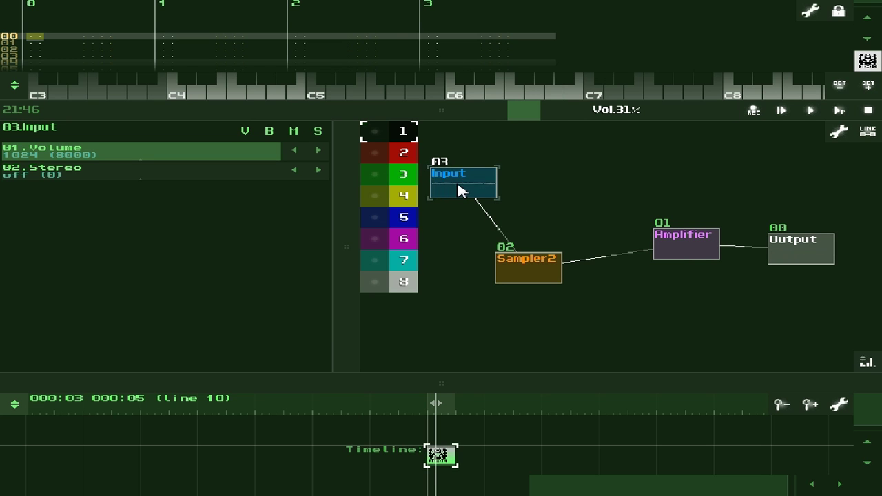
Record the Input's voice into Sampler2, capturing a 3325952-byte sample
{"action": "left_click", "coordinate": [508, 263]}
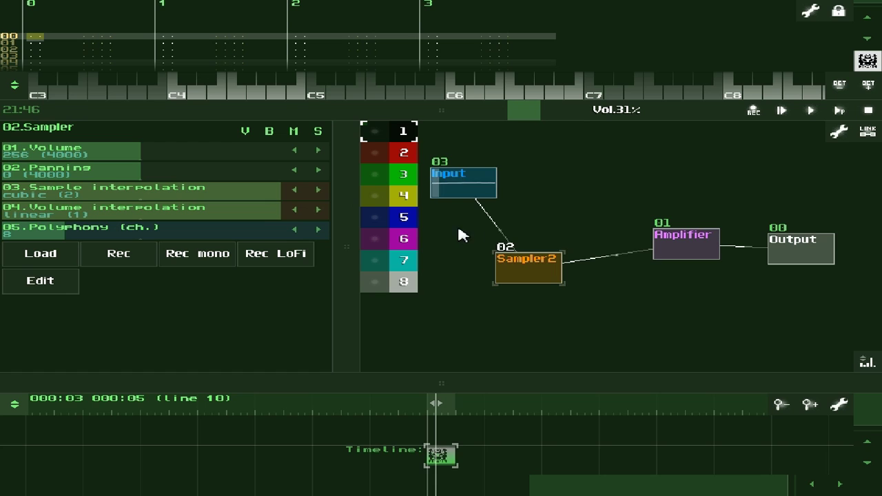
{"action": "left_click", "coordinate": [120, 269]}
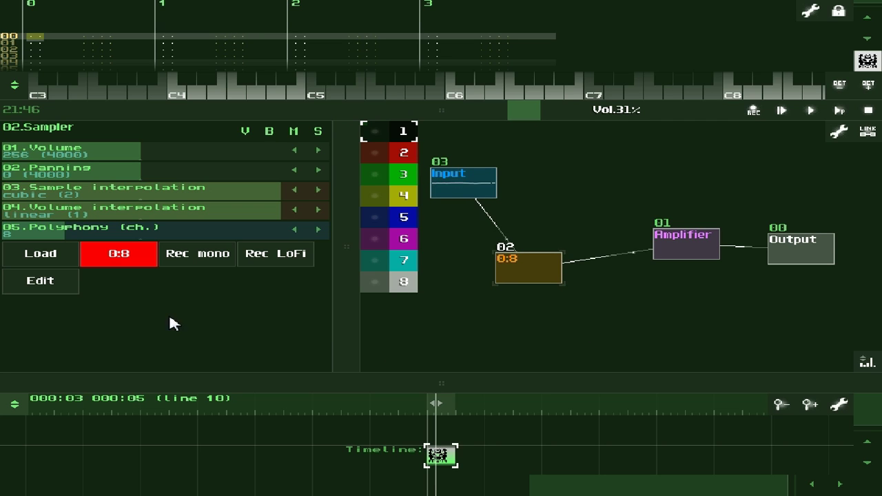
{"action": "left_click", "coordinate": [123, 256]}
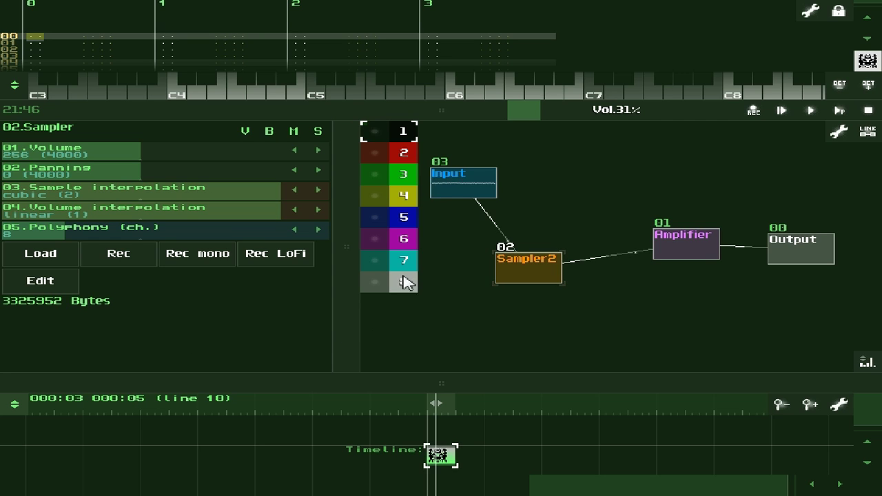
Unplug the Input, play Sampler2's recorded voice with the z key, then relink Input into Sampler2
{"action": "left_click", "coordinate": [483, 192]}
{"action": "left_click", "coordinate": [523, 265], "text": "shift"}
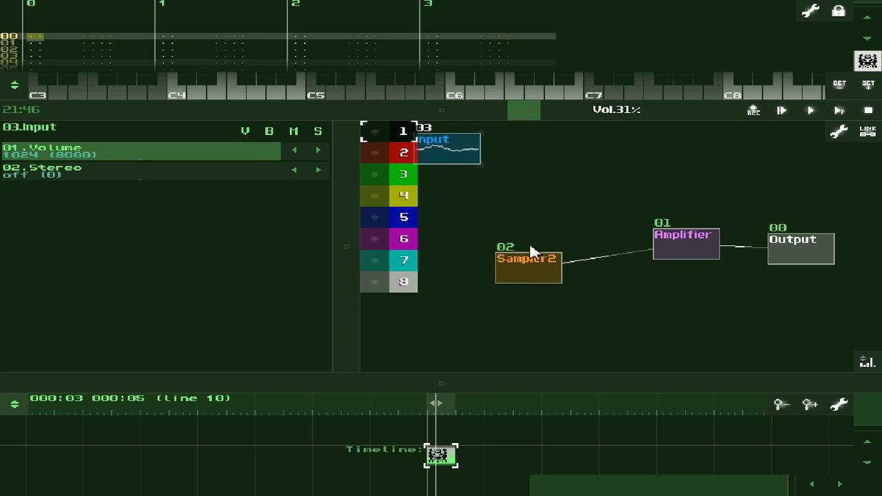
{"action": "left_click", "coordinate": [531, 272]}
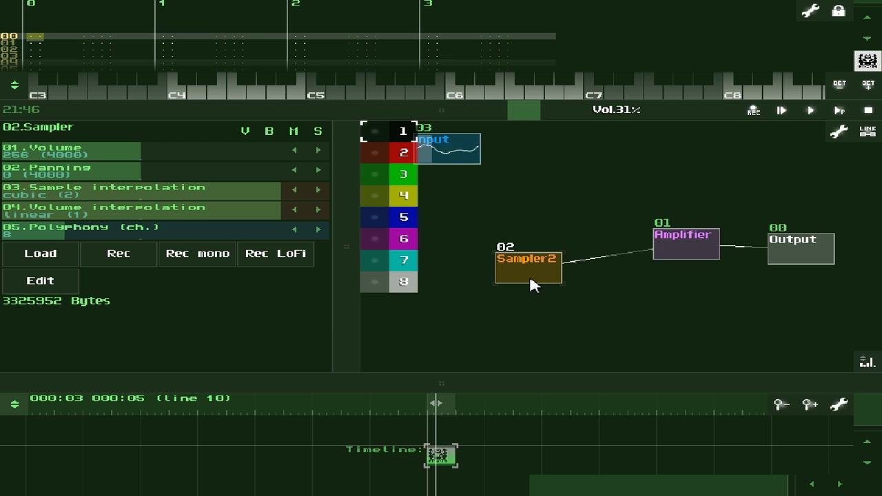
{"action": "key", "text": "z"}
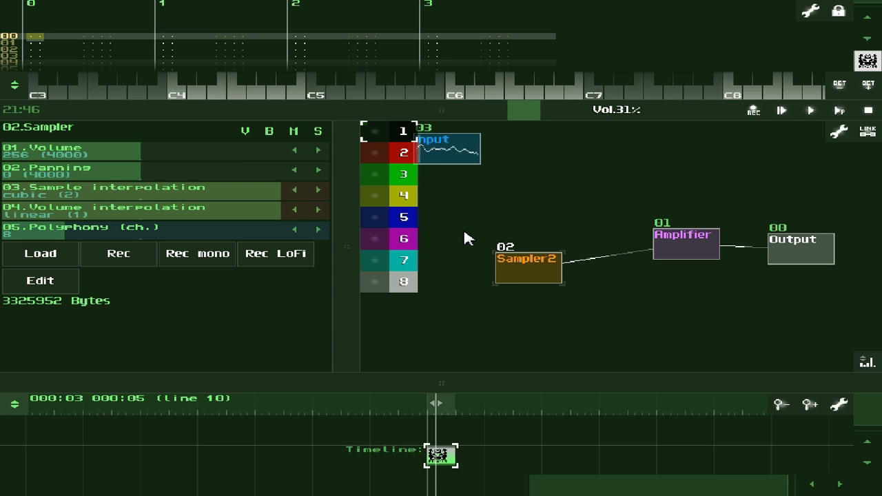
{"action": "mouse_move", "coordinate": [459, 161]}
{"action": "left_mouse_down"}
{"action": "mouse_move", "coordinate": [538, 272]}
{"action": "mouse_move", "coordinate": [531, 269]}
{"action": "left_mouse_up"}
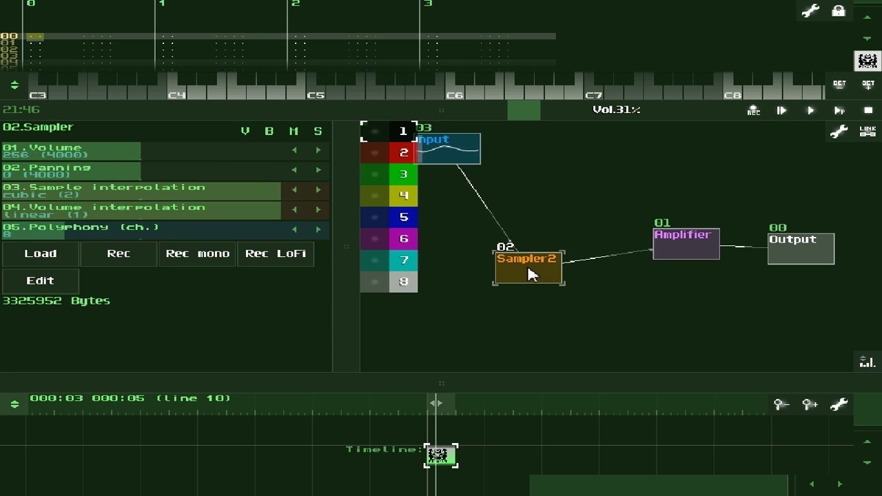
Make a lo-fi voice recording into Sampler2, yielding 1155072 bytes of audio
{"action": "left_click", "coordinate": [295, 263]}
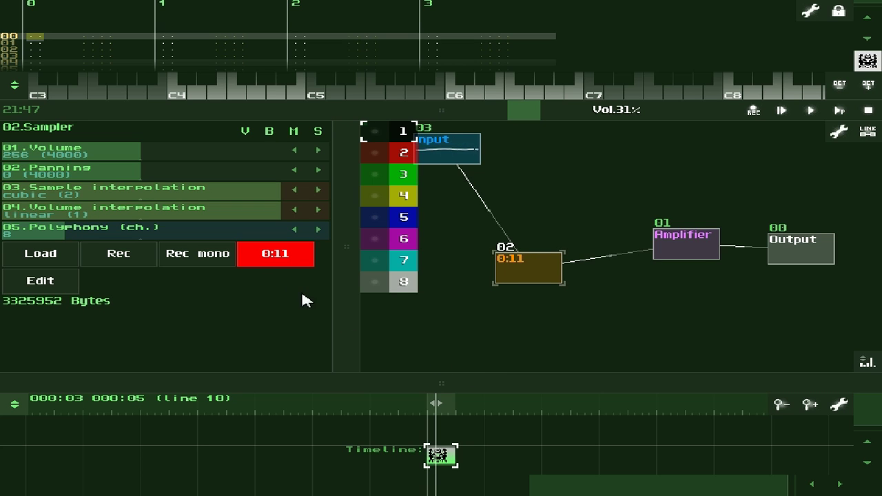
{"action": "left_click", "coordinate": [290, 263]}
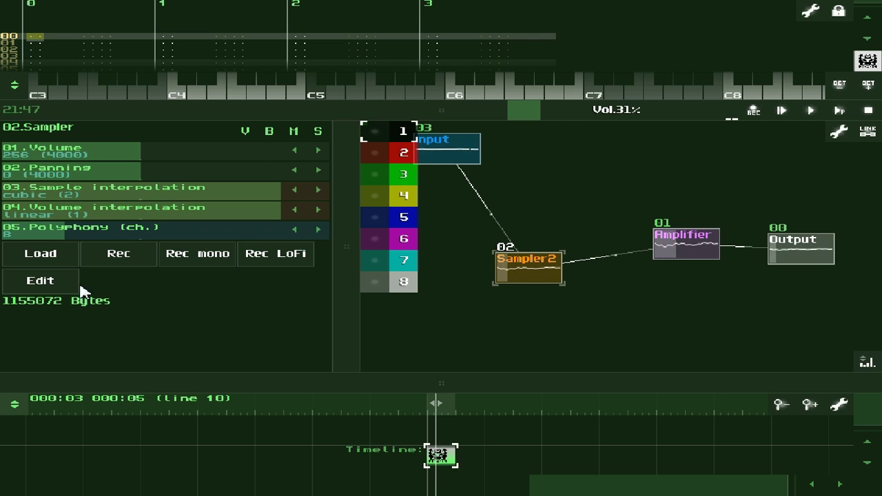
Inspect Sampler2's 32-bit mono 22050 Hz waveform in the sample editor, then enlarge the timeline area
{"action": "left_click", "coordinate": [35, 286]}
{"action": "left_click", "coordinate": [430, 373]}
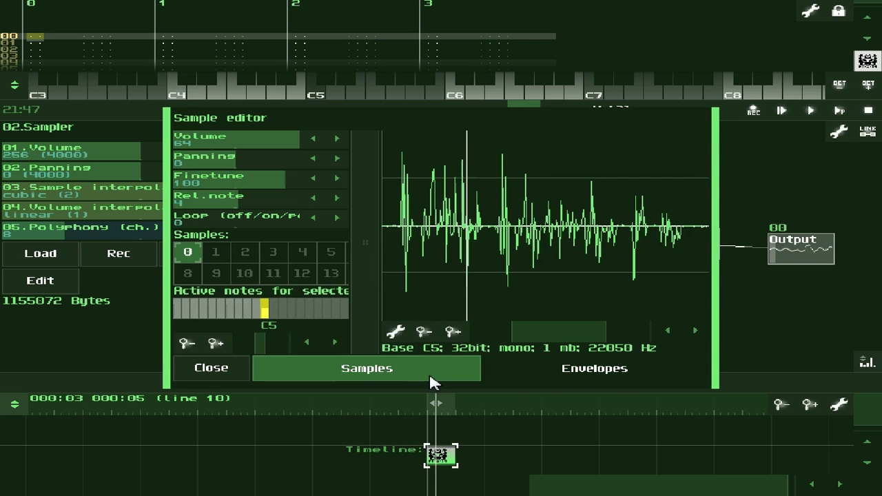
{"action": "left_click", "coordinate": [201, 371]}
{"action": "left_click_drag", "start_coordinate": [382, 381], "coordinate": [382, 354]}
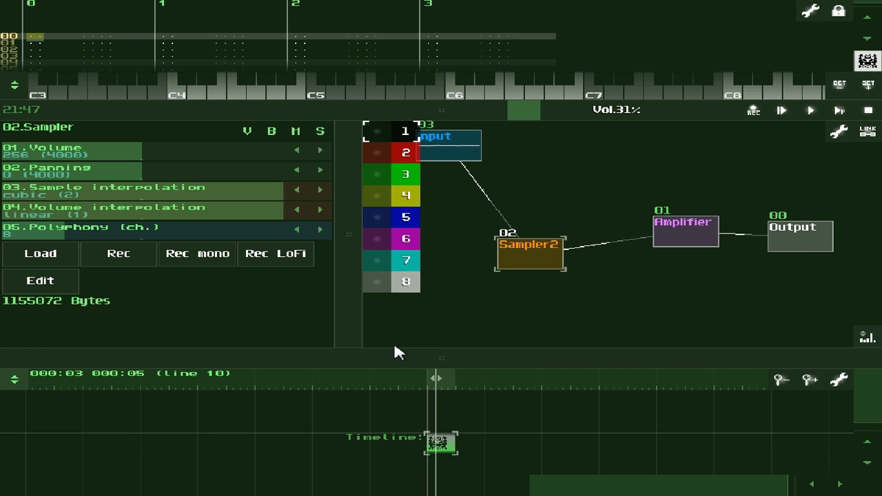
Add a Sampler3 module fed by the Input and linked into the Amplifier
{"action": "double_click", "coordinate": [496, 317]}
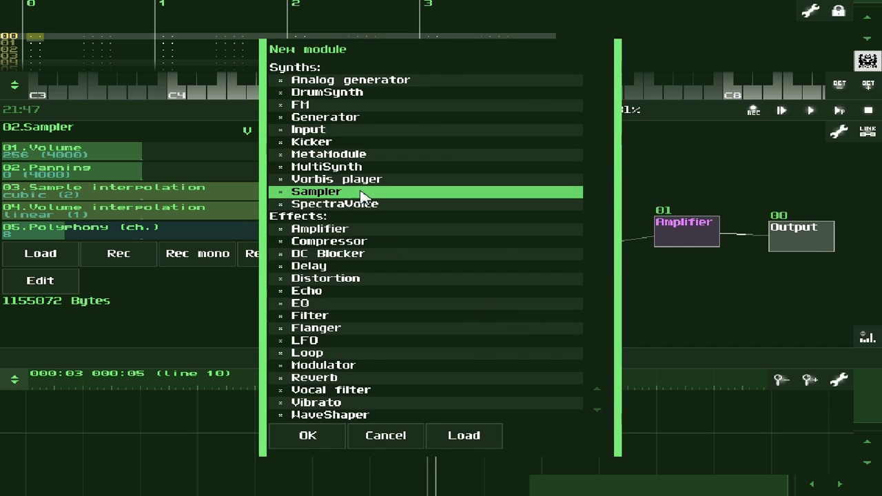
{"action": "double_click", "coordinate": [324, 192]}
{"action": "mouse_move", "coordinate": [448, 145]}
{"action": "left_mouse_down"}
{"action": "mouse_move", "coordinate": [473, 191]}
{"action": "mouse_move", "coordinate": [499, 337]}
{"action": "left_mouse_up"}
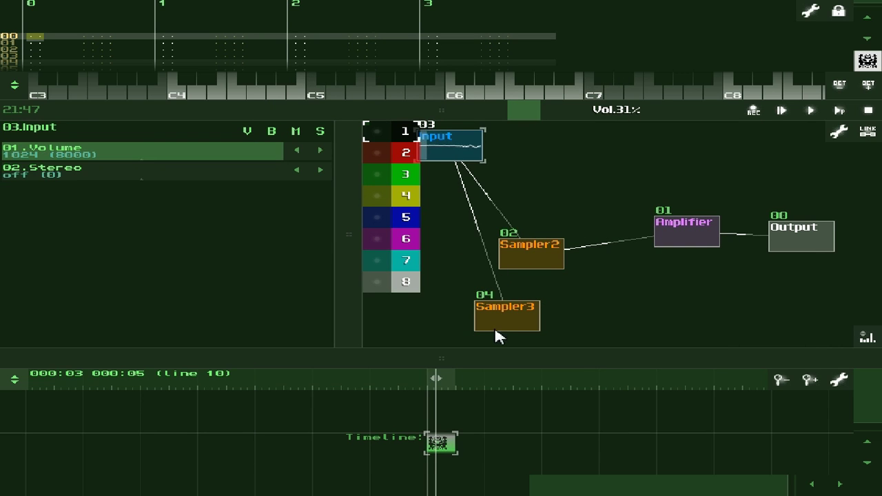
{"action": "left_click", "coordinate": [499, 336]}
Record a 901120-byte stereo 44100 Hz voice take into Sampler3 and view its waveform
{"action": "left_click", "coordinate": [116, 263]}
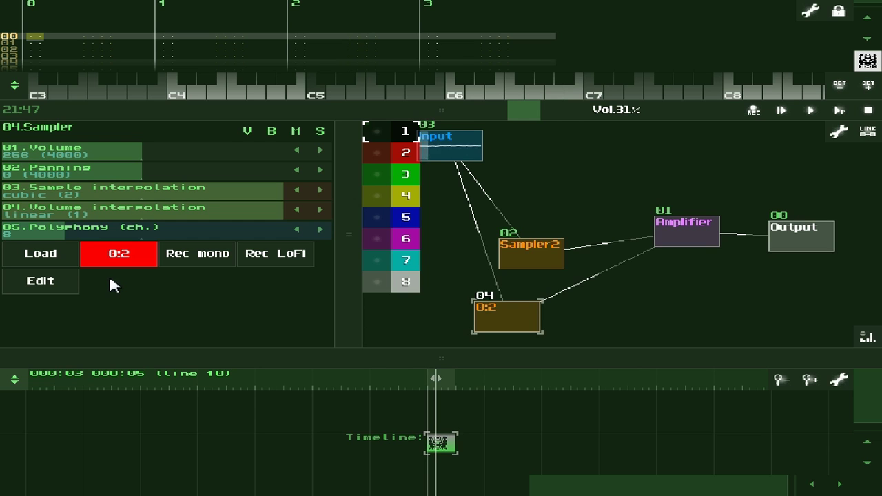
{"action": "left_click", "coordinate": [128, 258]}
{"action": "left_click", "coordinate": [60, 283]}
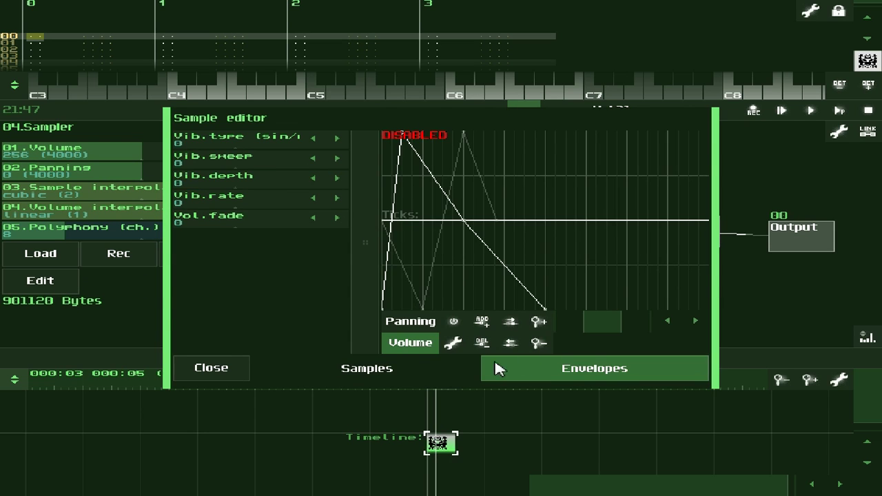
{"action": "left_click", "coordinate": [400, 367]}
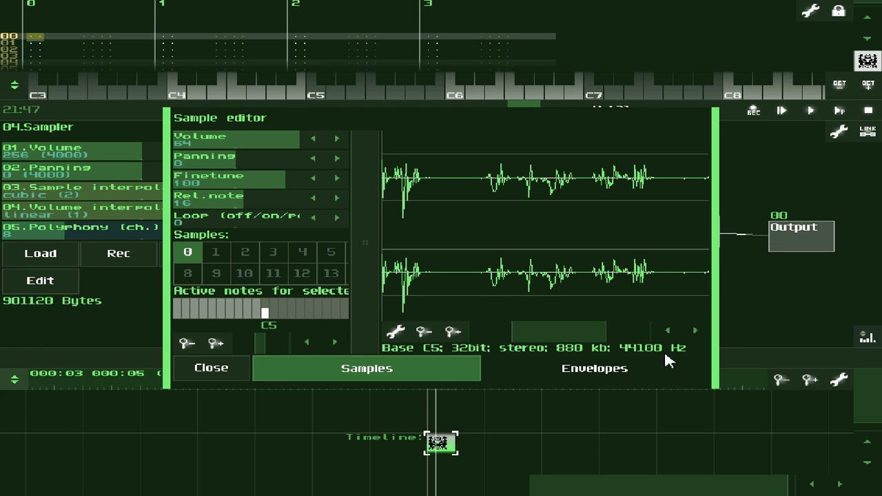
Play the Sampler2 and Sampler3 recordings to compare them, reviewing Sampler2's sample in the editor
{"action": "left_click", "coordinate": [241, 370]}
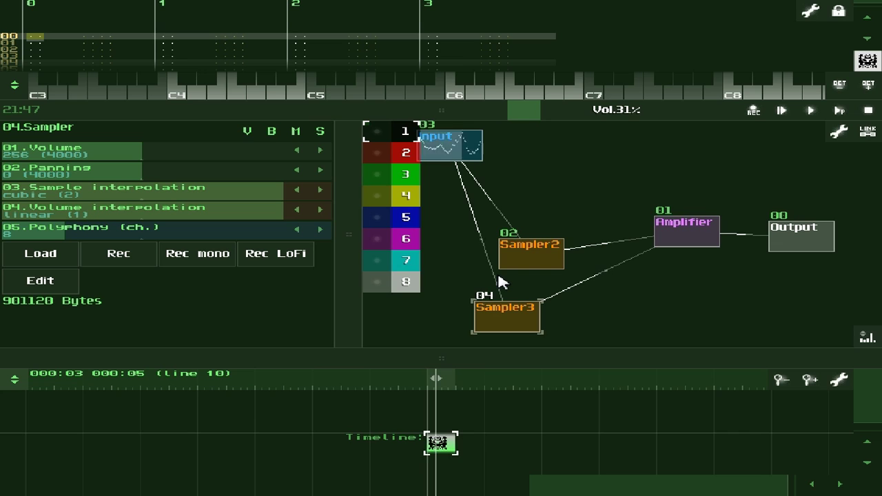
{"action": "left_click", "coordinate": [548, 265]}
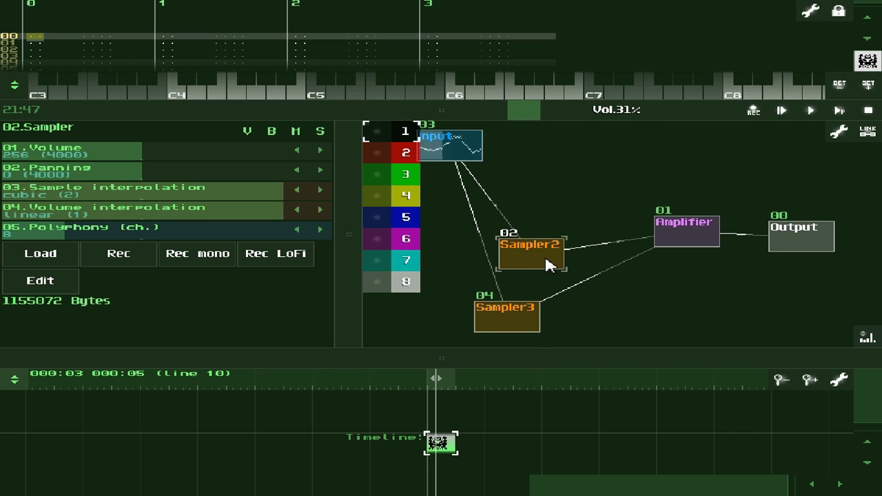
{"action": "left_click", "coordinate": [508, 307]}
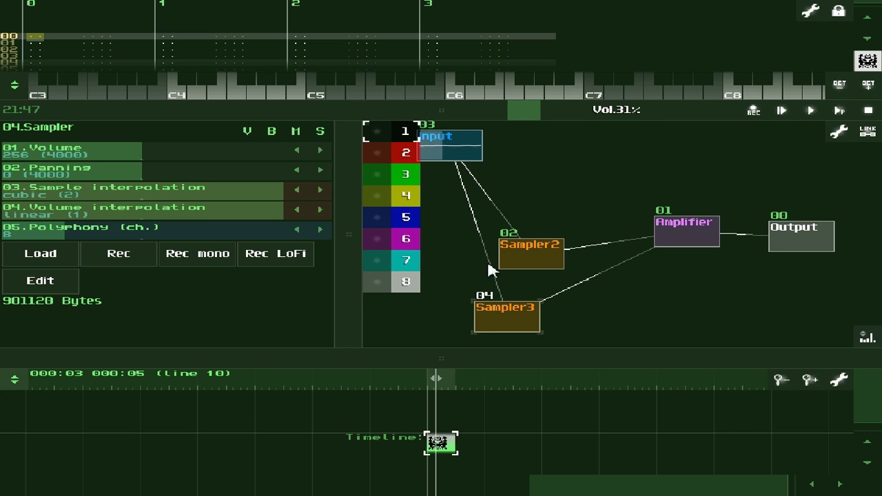
{"action": "left_click", "coordinate": [524, 260]}
{"action": "left_click", "coordinate": [69, 282]}
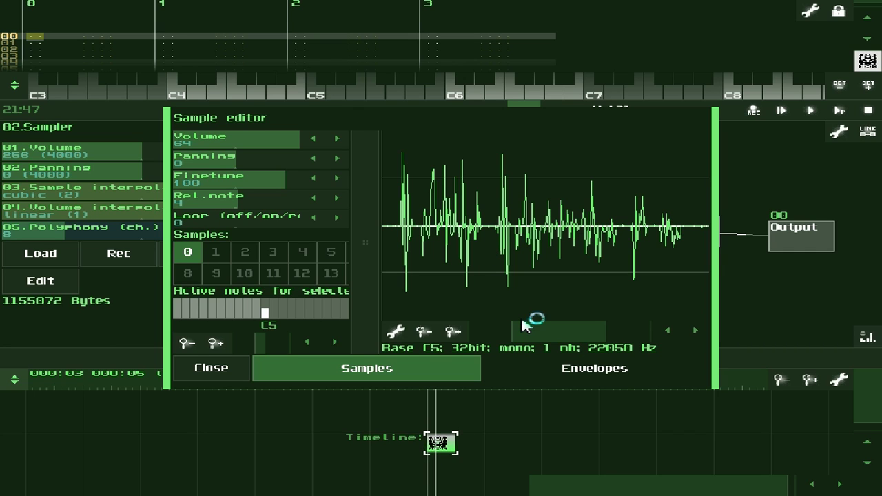
{"action": "left_click", "coordinate": [185, 372]}
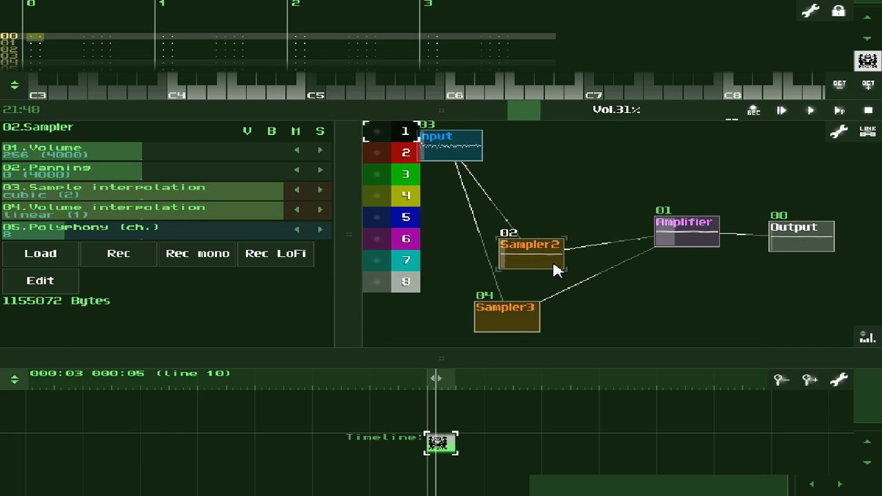
{"action": "left_click", "coordinate": [499, 313]}
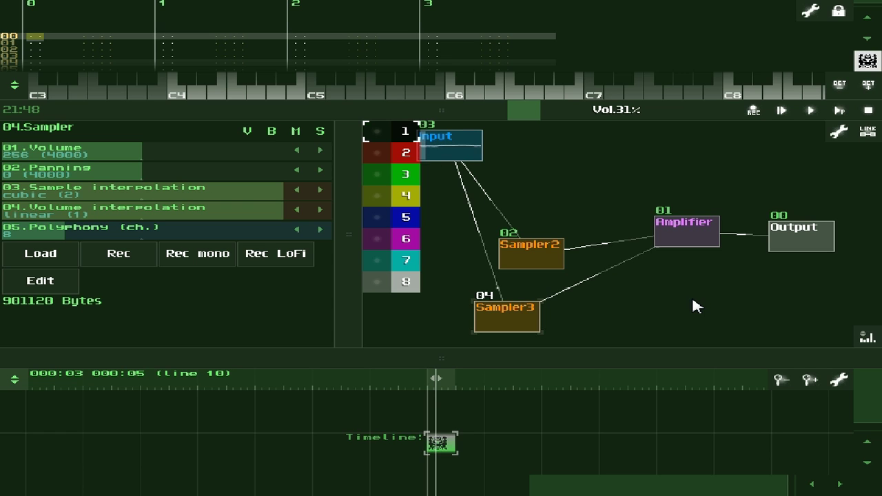
Rearrange Input, Sampler2 and Sampler3 in the layout, then delete Sampler3
{"action": "left_click_drag", "start_coordinate": [562, 257], "coordinate": [591, 215]}
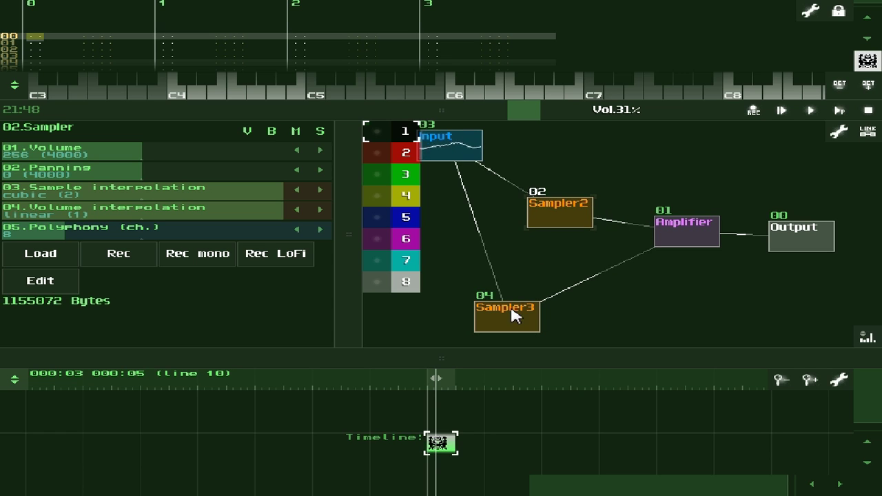
{"action": "left_click_drag", "start_coordinate": [513, 317], "coordinate": [518, 252]}
{"action": "left_click_drag", "start_coordinate": [550, 221], "coordinate": [558, 198]}
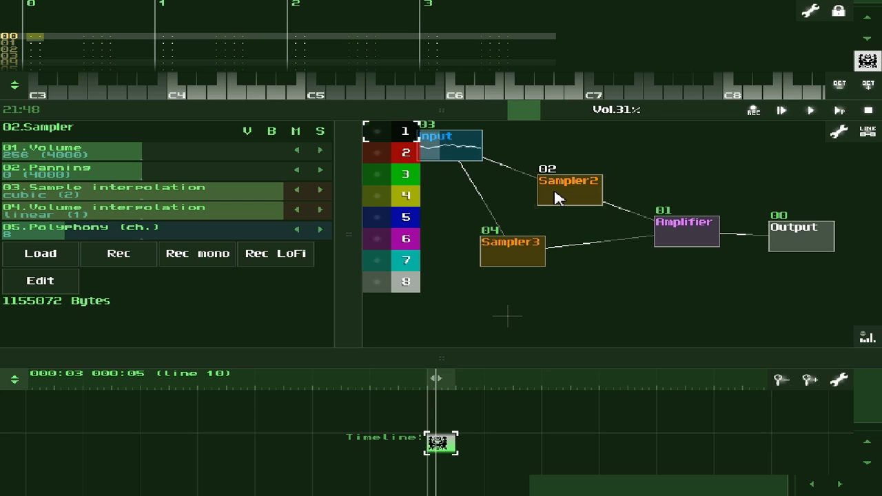
{"action": "left_click_drag", "start_coordinate": [554, 193], "coordinate": [530, 298]}
{"action": "left_click_drag", "start_coordinate": [476, 157], "coordinate": [549, 191]}
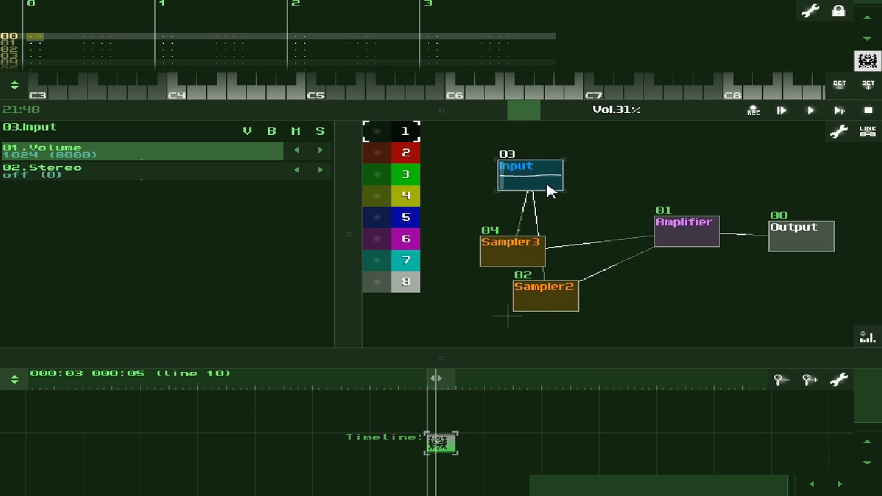
{"action": "left_click", "coordinate": [501, 262]}
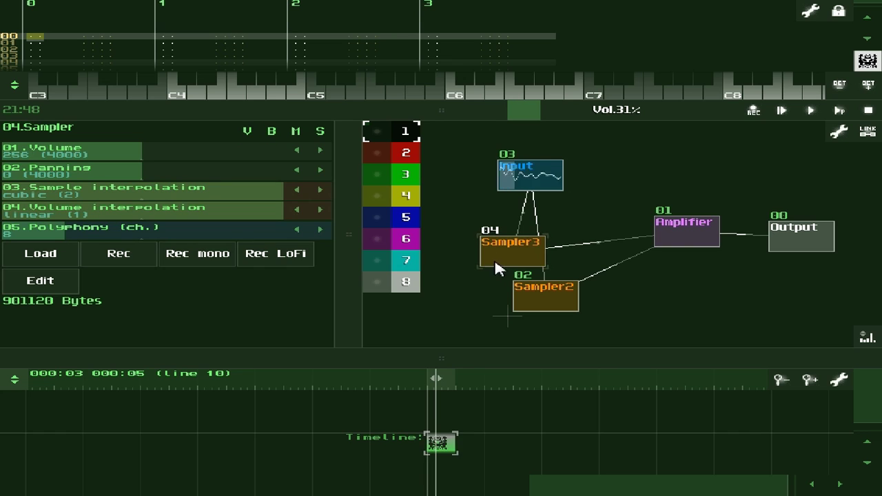
{"action": "key", "text": "Delete"}
Delete Sampler2 and add a Distortion module between Input and Amplifier
{"action": "left_click", "coordinate": [516, 293]}
{"action": "key", "text": "Delete"}
{"action": "double_click", "coordinate": [561, 256]}
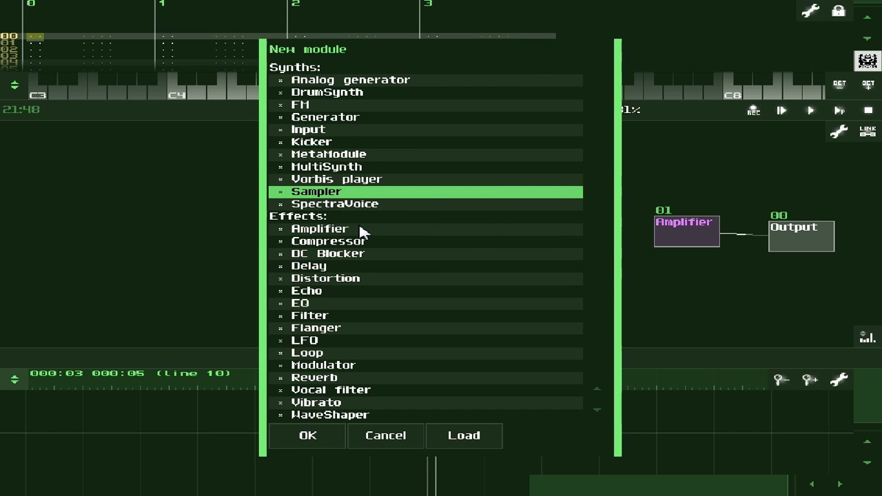
{"action": "double_click", "coordinate": [343, 279]}
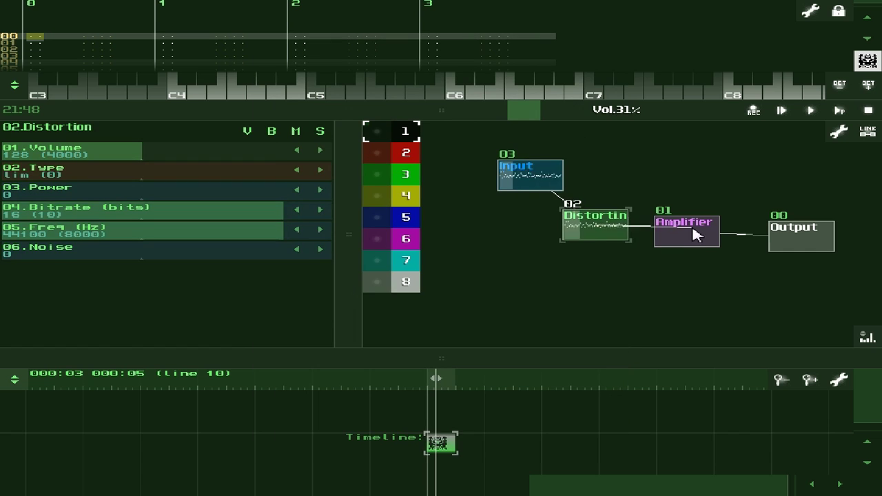
Lower the Distortion's bitrate and drop its Freq to 2110 Hz
{"action": "left_click_drag", "start_coordinate": [299, 219], "coordinate": [149, 218]}
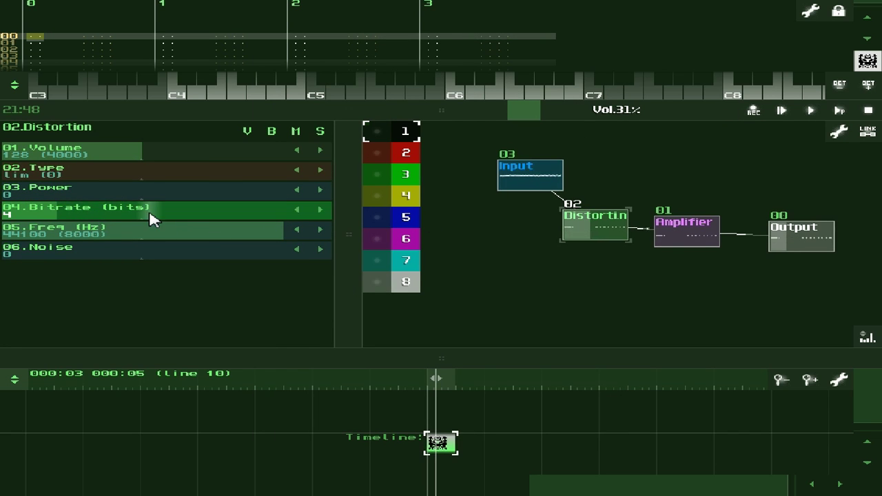
{"action": "left_click_drag", "start_coordinate": [207, 232], "coordinate": [79, 236]}
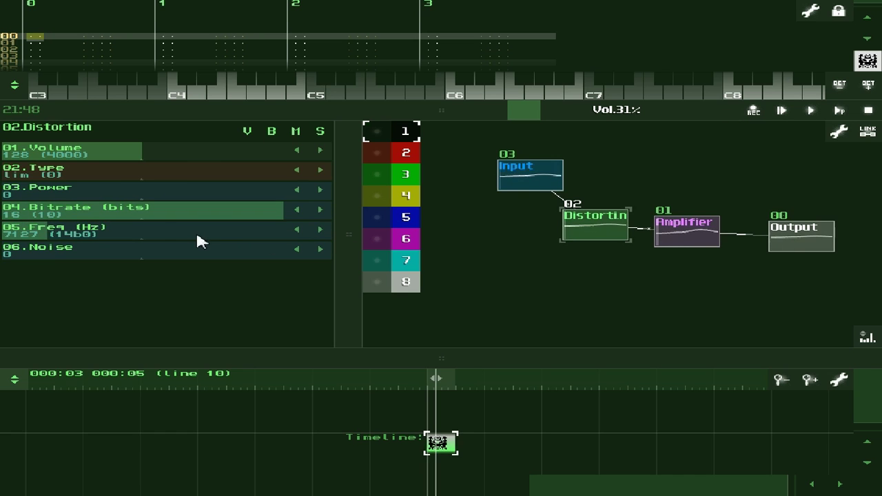
{"action": "left_click_drag", "start_coordinate": [197, 240], "coordinate": [140, 235]}
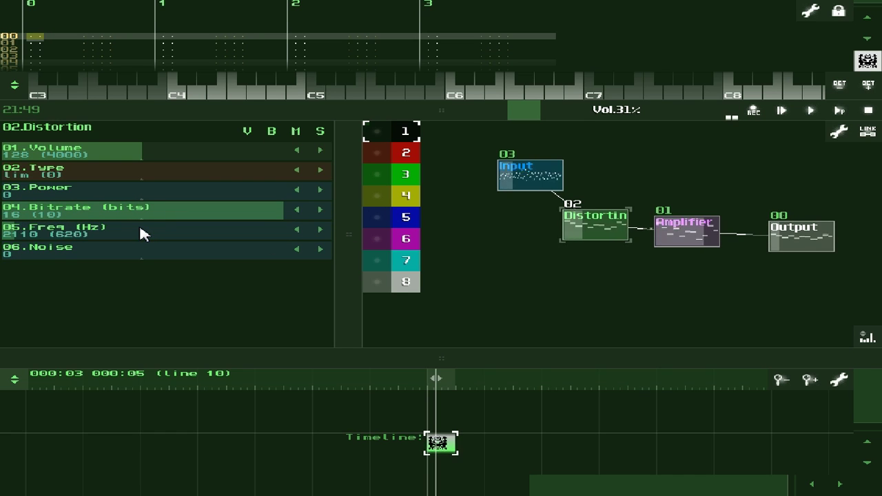
Set the Input module's volume to 862 and remove its link to the Distortion
{"action": "left_click", "coordinate": [516, 177]}
{"action": "left_click_drag", "start_coordinate": [98, 158], "coordinate": [6, 154]}
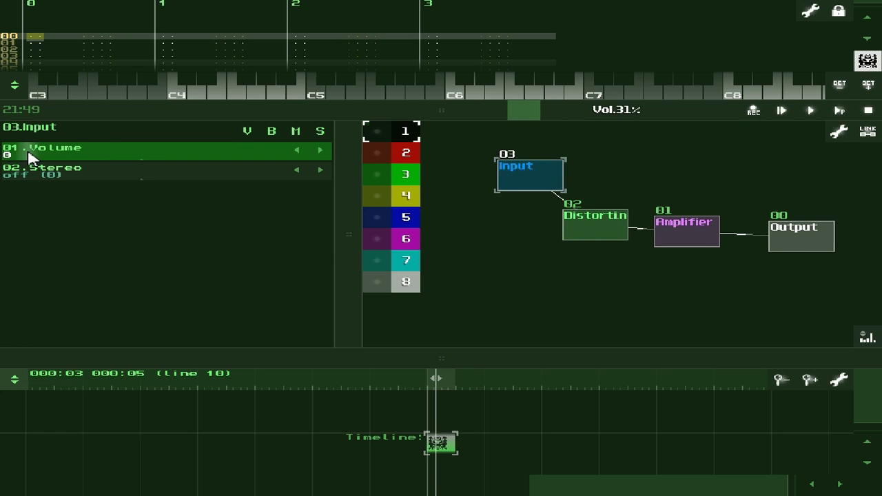
{"action": "left_click_drag", "start_coordinate": [31, 157], "coordinate": [267, 169]}
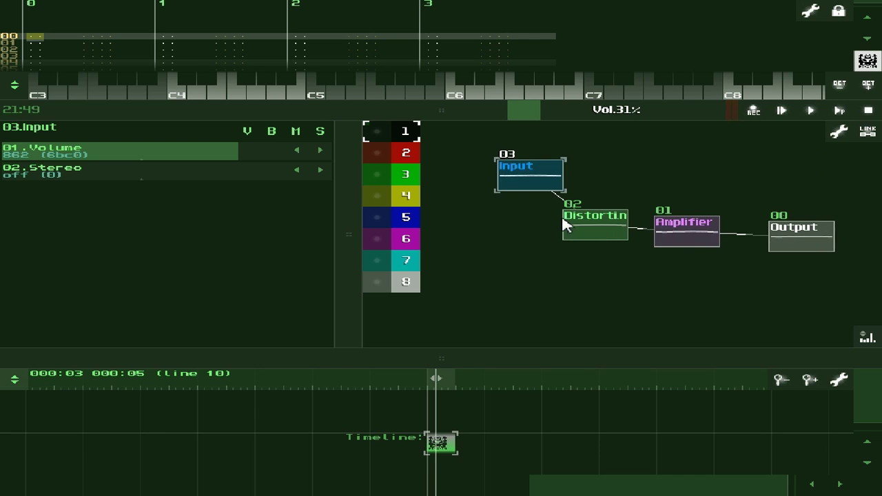
{"action": "left_click_drag", "start_coordinate": [551, 191], "coordinate": [576, 221]}
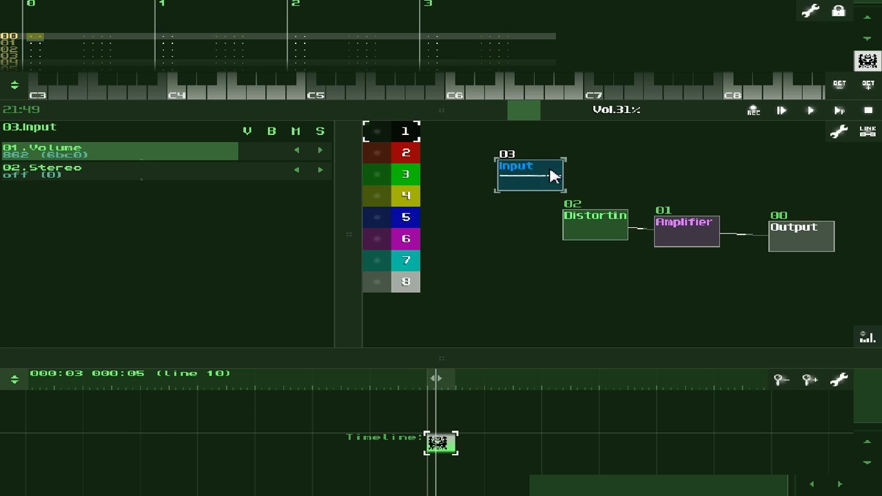
{"action": "left_click_drag", "start_coordinate": [537, 182], "coordinate": [546, 221]}
Select the Distortion module, which alone feeds the Amplifier and Output
{"action": "left_click", "coordinate": [538, 217]}
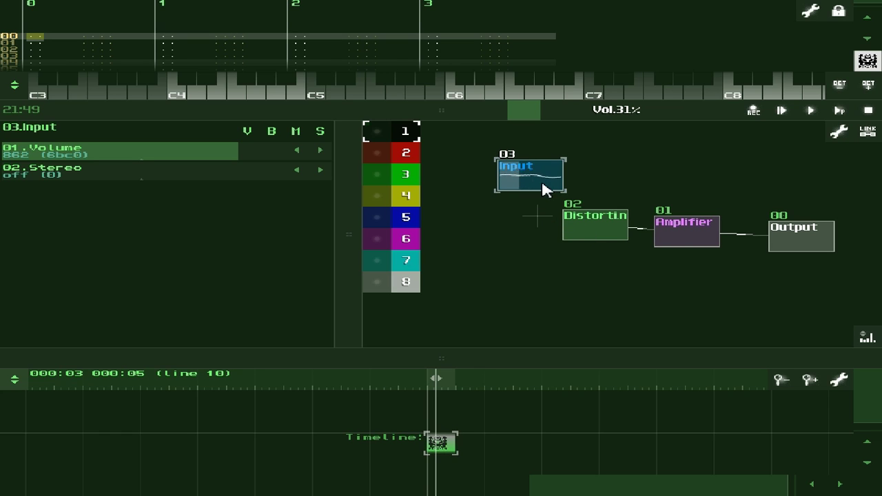